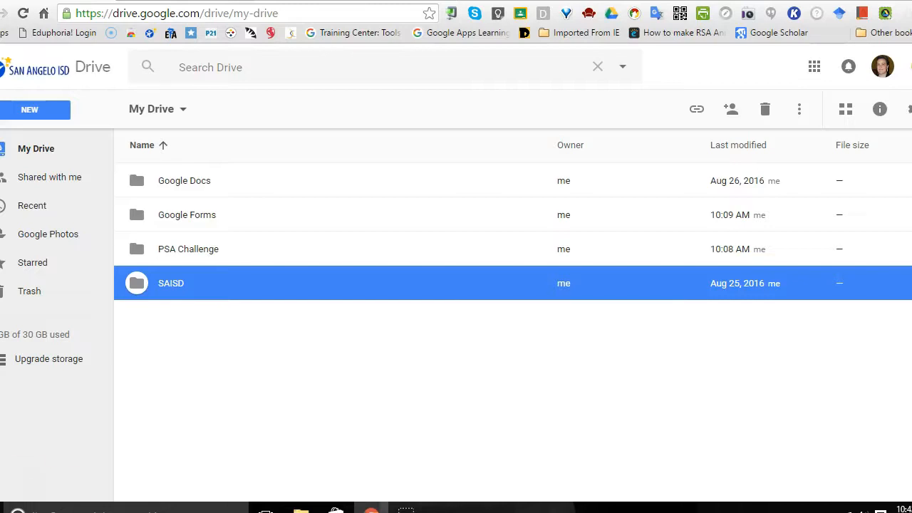
Step: Create a new blank Google Form in My Drive
click(52, 115)
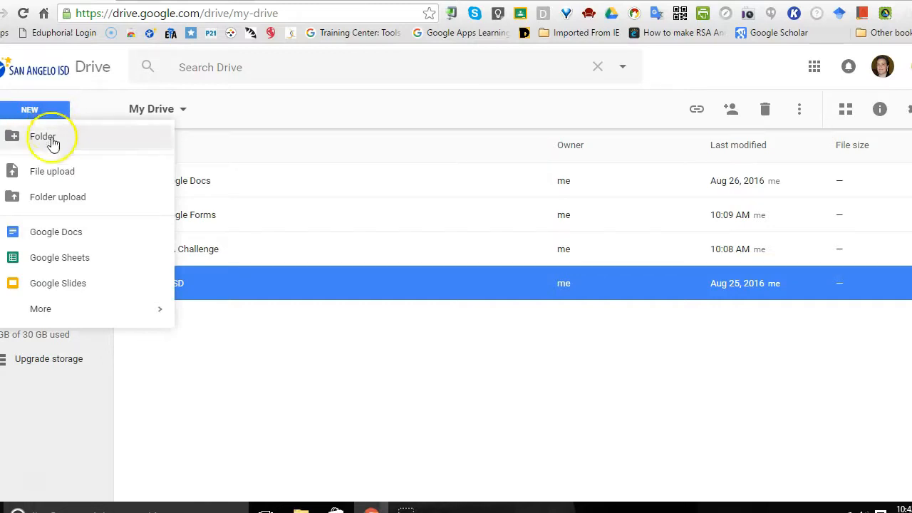
mouse_move(70, 312)
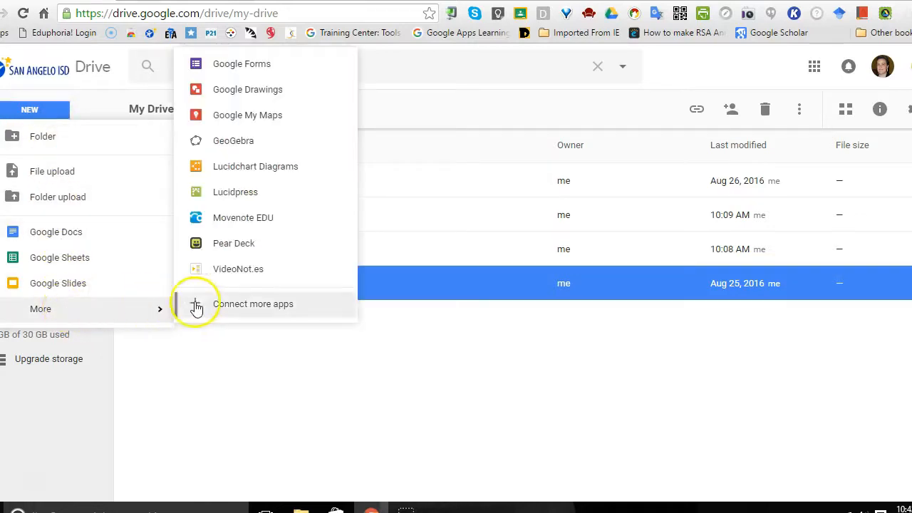
click(236, 69)
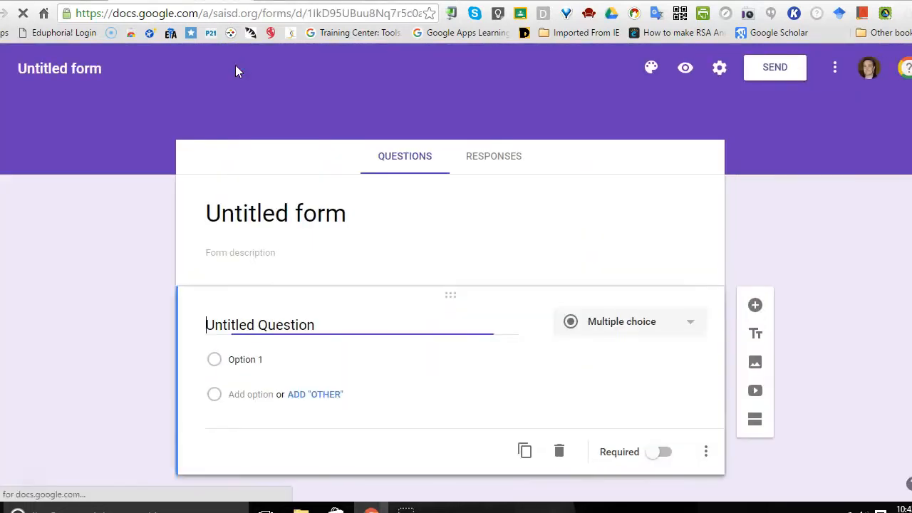
Step: Name the untitled form "Title Form" and apply the same name to its heading
click(79, 71)
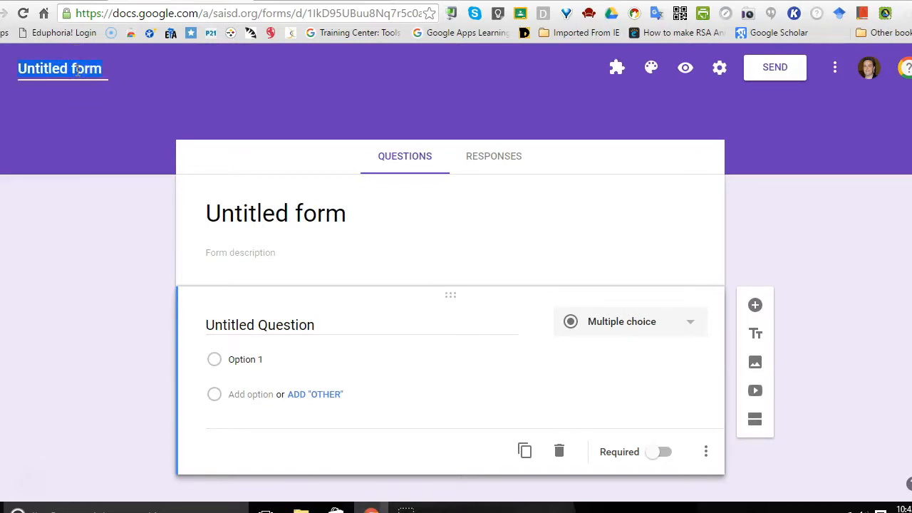
text(Title)
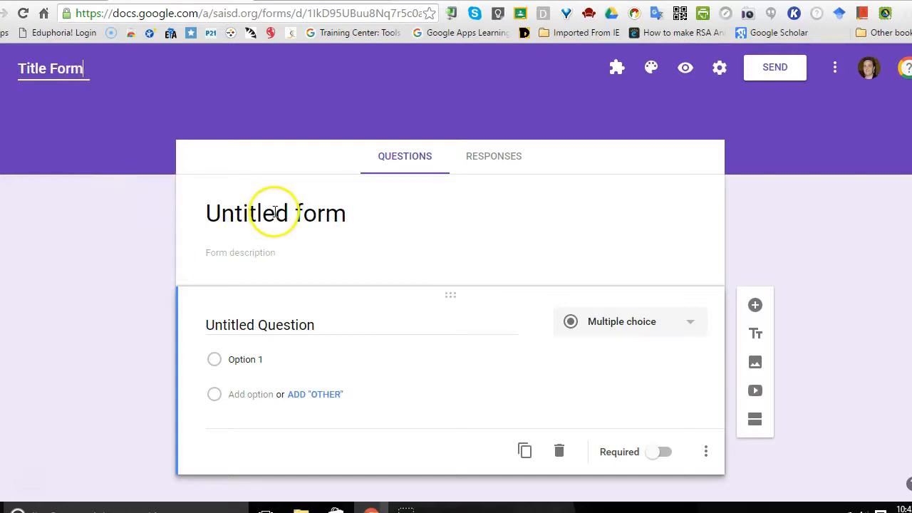
click(191, 213)
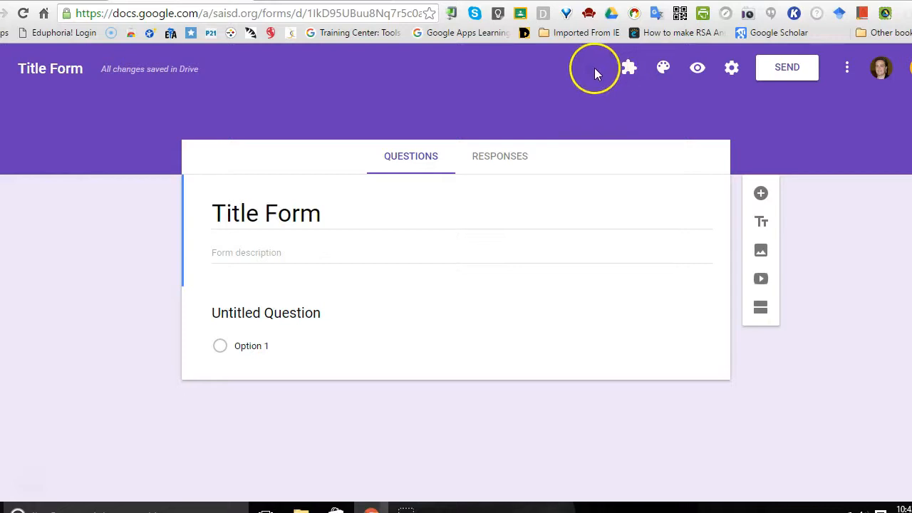
Step: Review the form's installed add-ons and the additional form options, and open the gallery of available add-ons
click(629, 67)
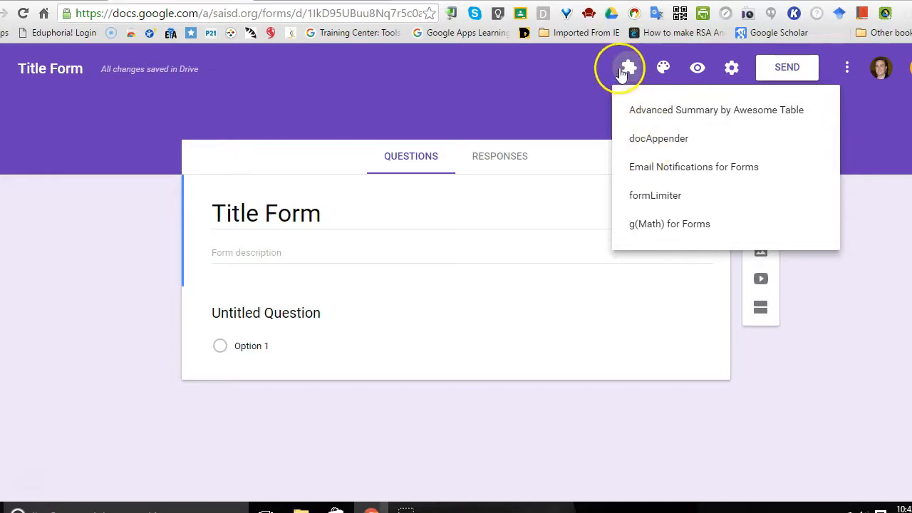
click(587, 77)
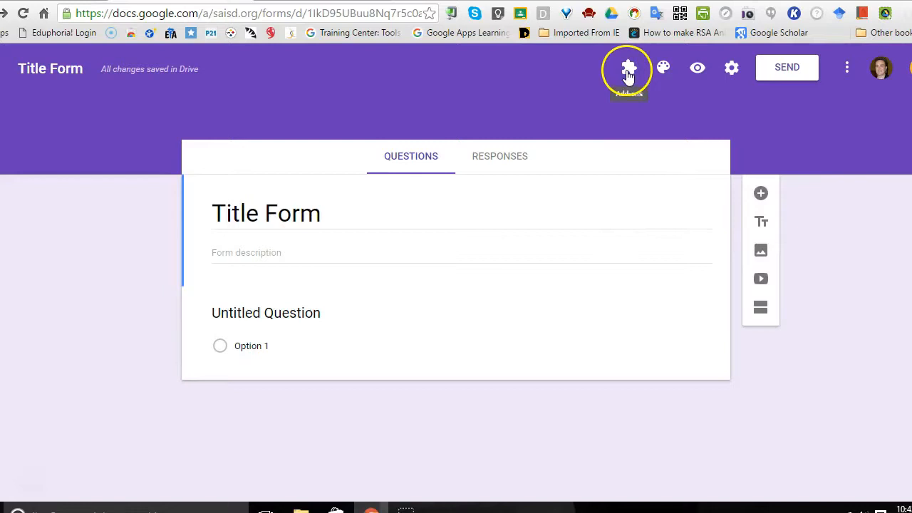
click(848, 70)
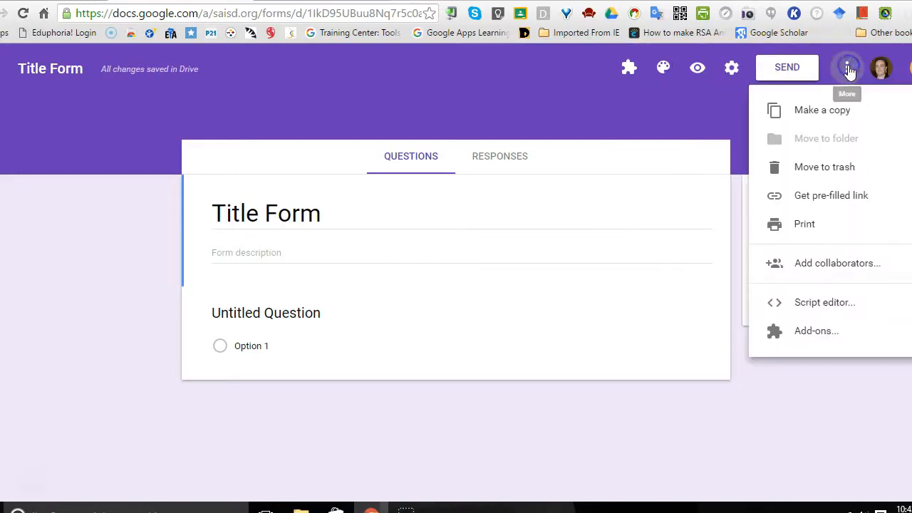
click(846, 109)
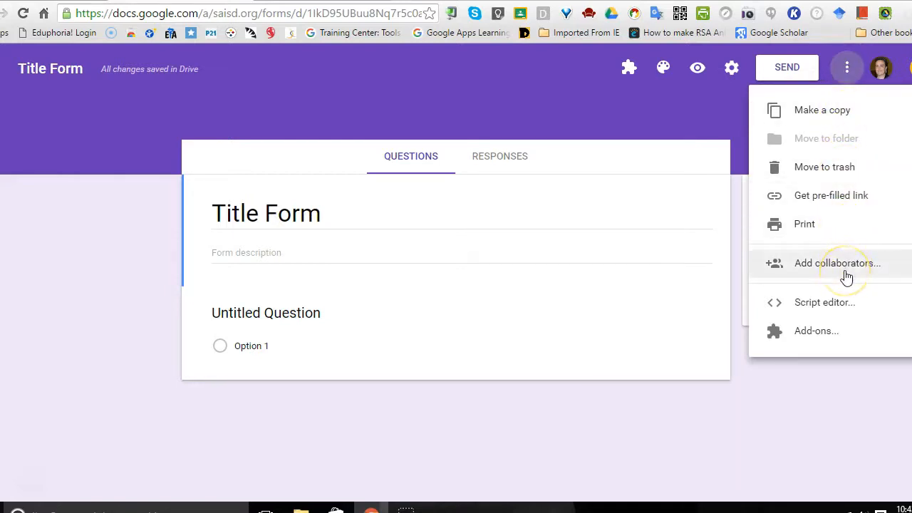
click(816, 332)
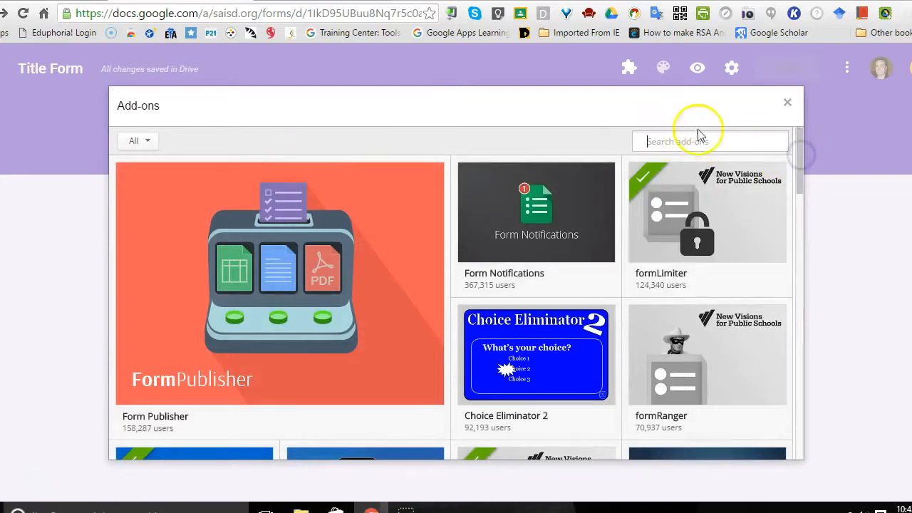
Step: Install the free SurveyMonkey add-on, allow its requested permissions, and check for it among the installed add-ons
click(733, 139)
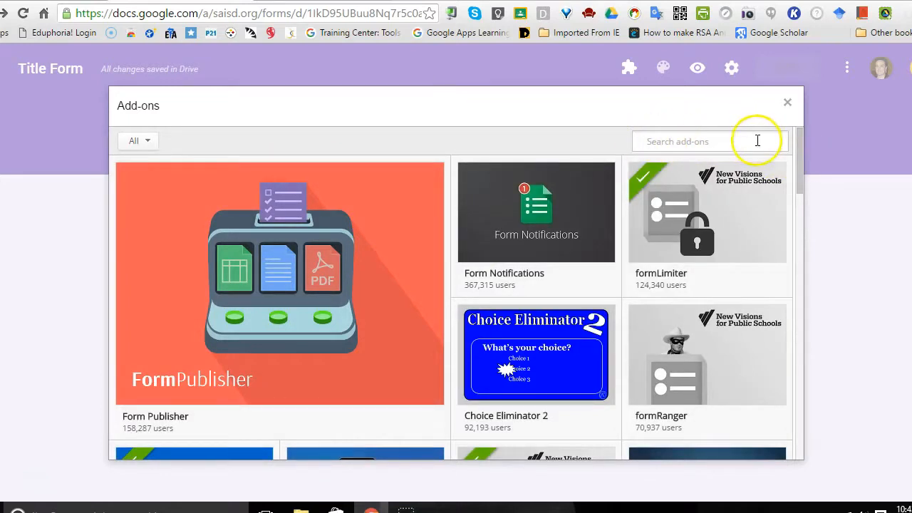
drag(800, 148, 807, 289)
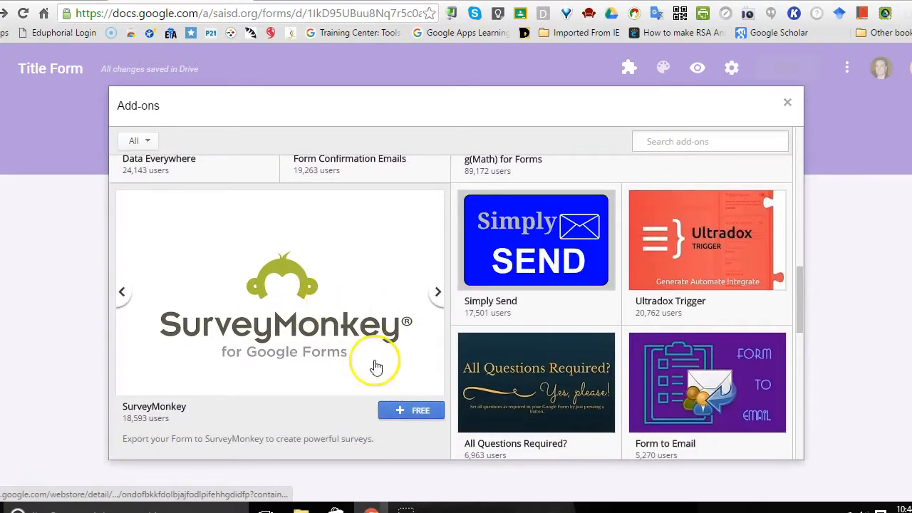
click(412, 410)
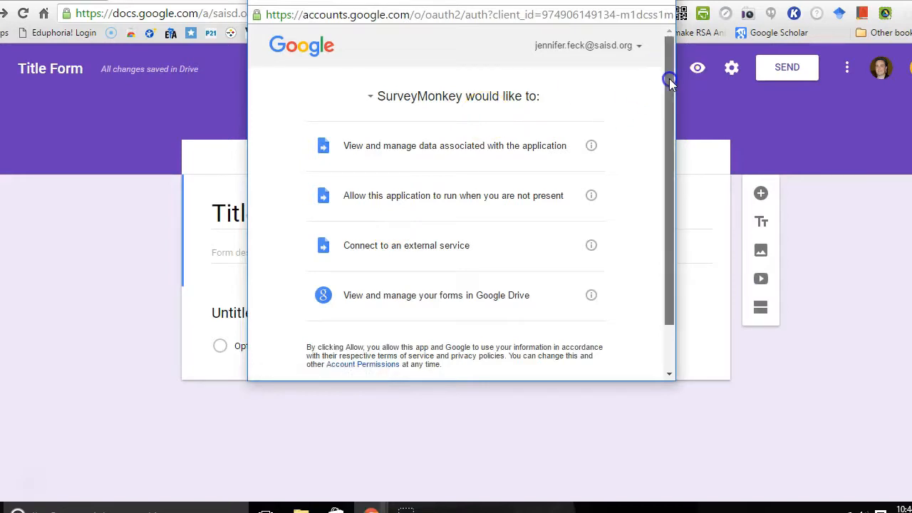
drag(670, 82, 669, 179)
click(579, 348)
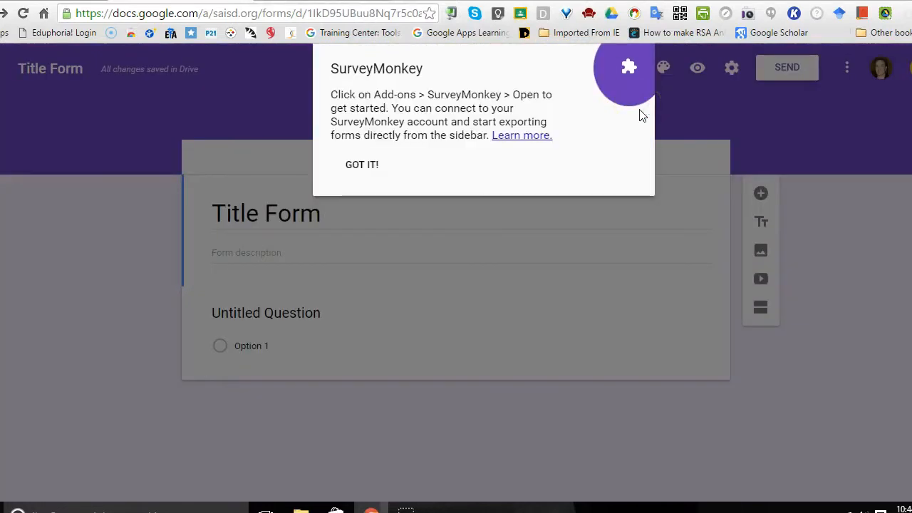
click(362, 167)
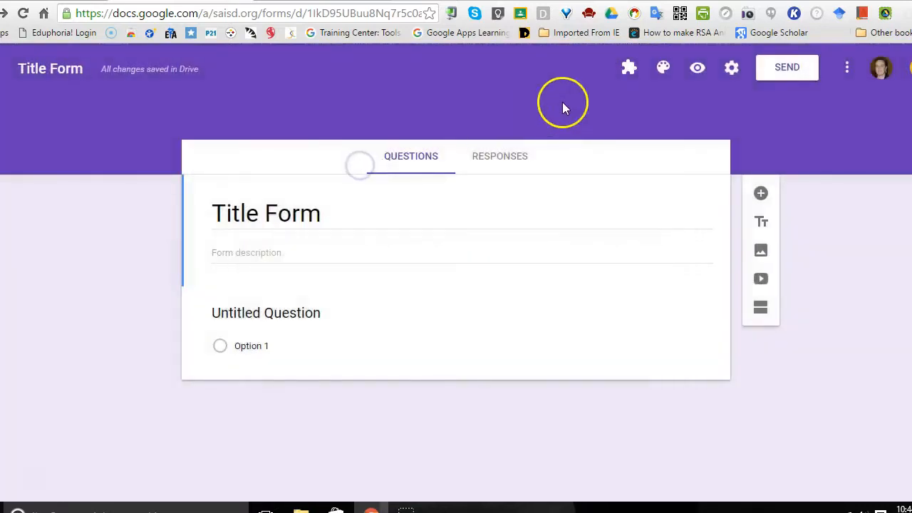
click(629, 69)
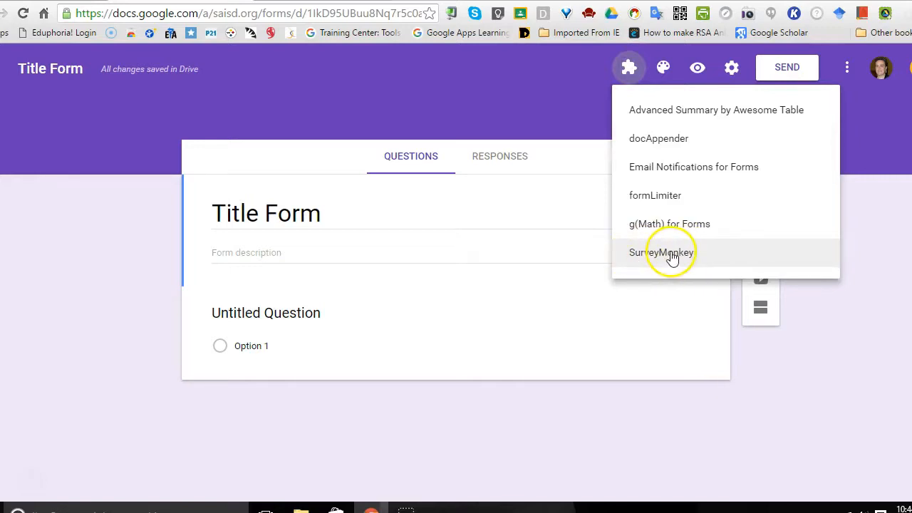
click(560, 97)
Step: Change the form's theme color to pink
click(664, 72)
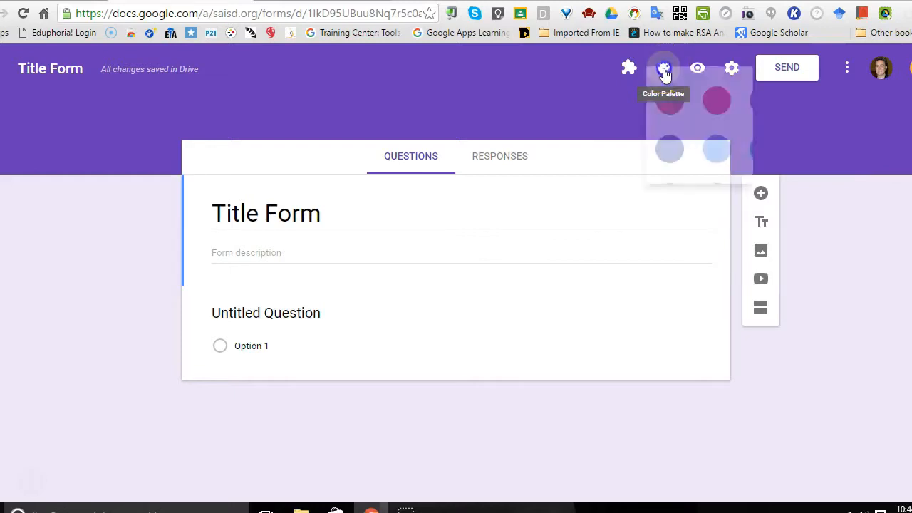
click(717, 122)
click(667, 69)
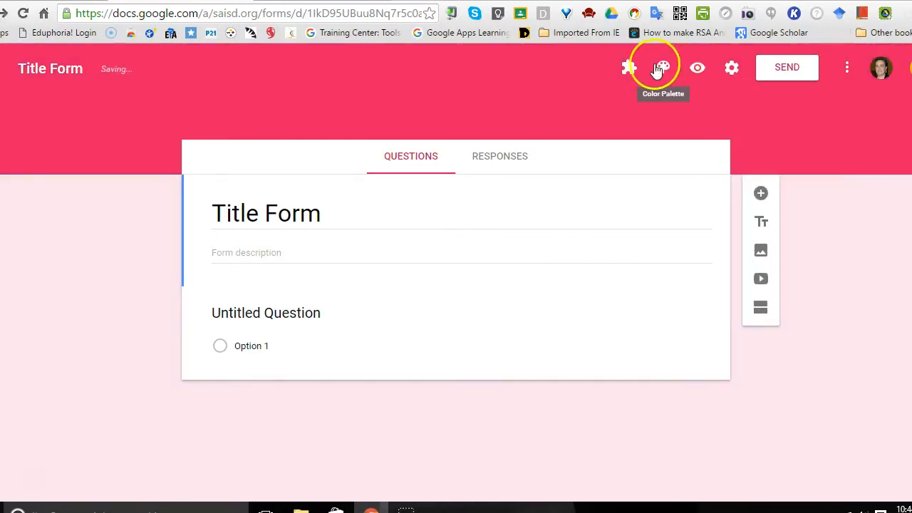
Step: Browse the image themes and apply the Work and School picture of book pages folded into a heart as the form's header
click(660, 70)
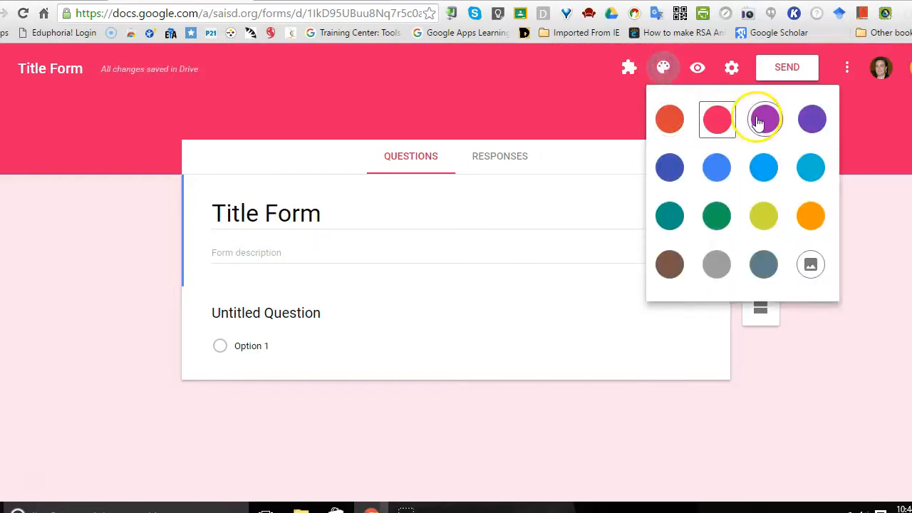
click(810, 266)
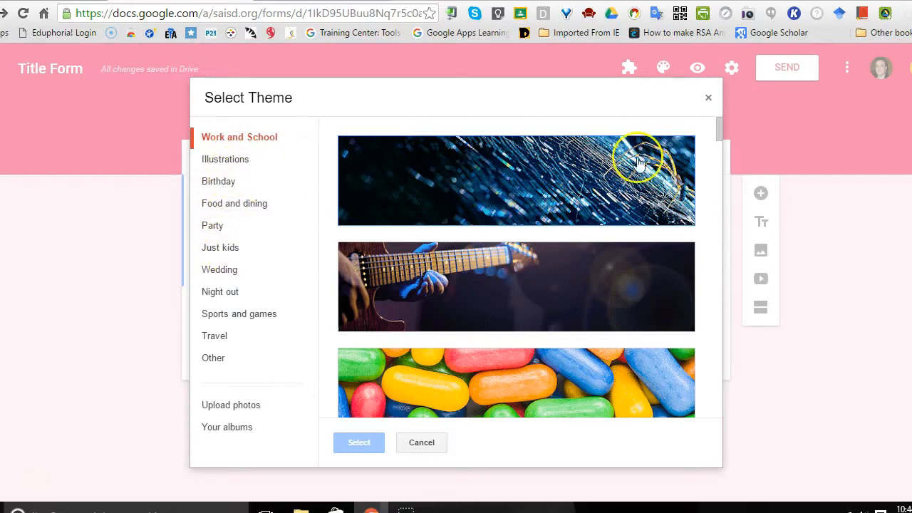
click(235, 203)
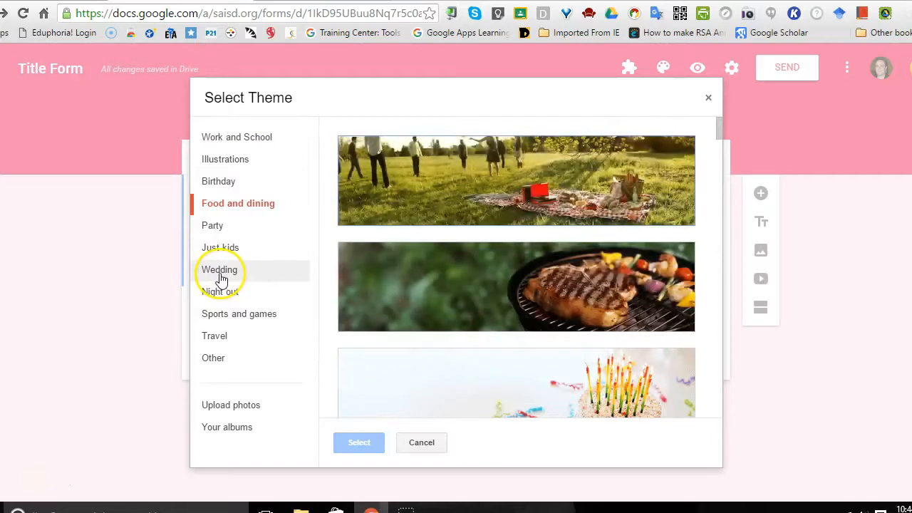
click(221, 277)
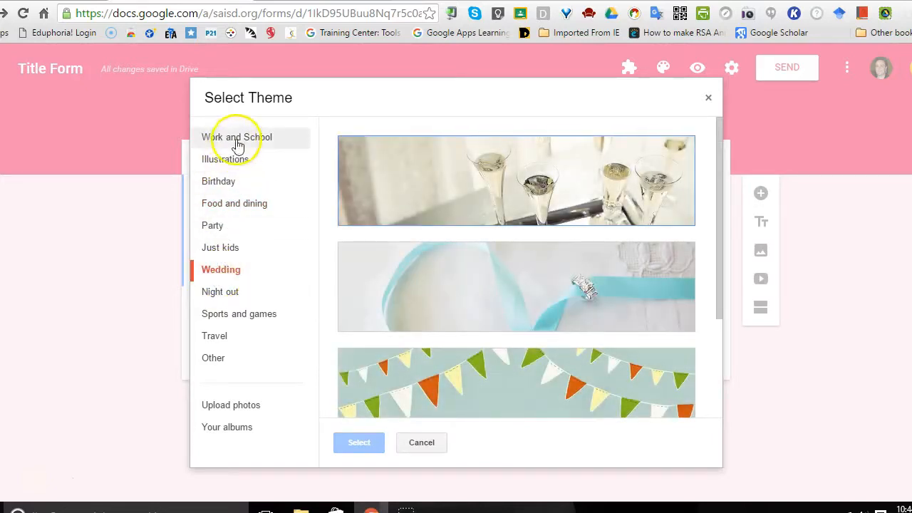
click(237, 143)
drag(717, 122, 720, 184)
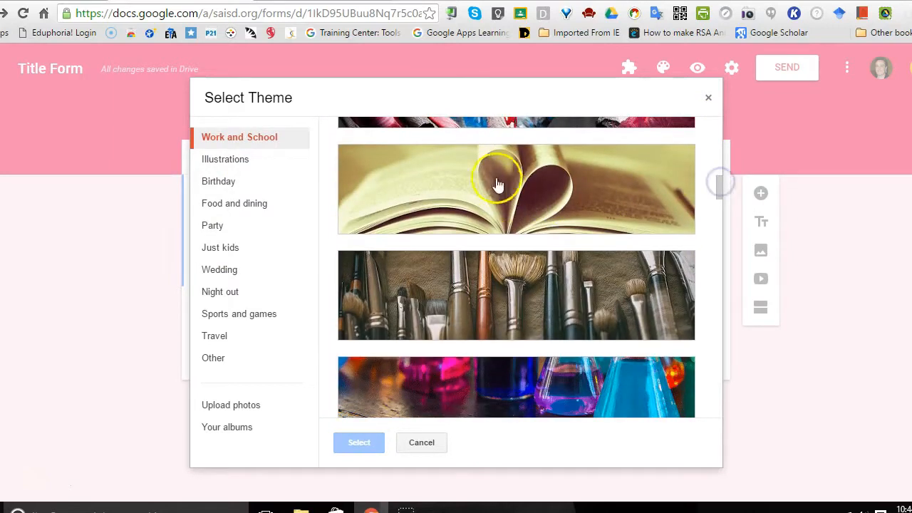
click(520, 194)
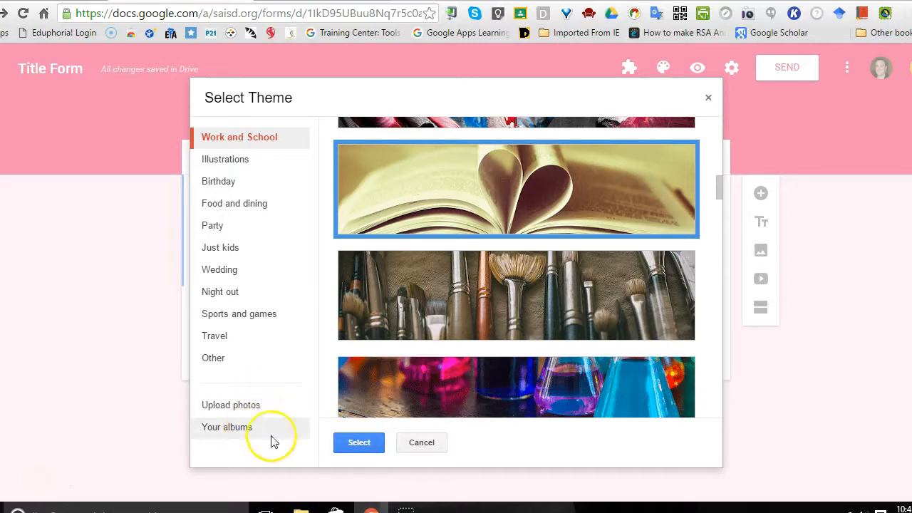
click(363, 445)
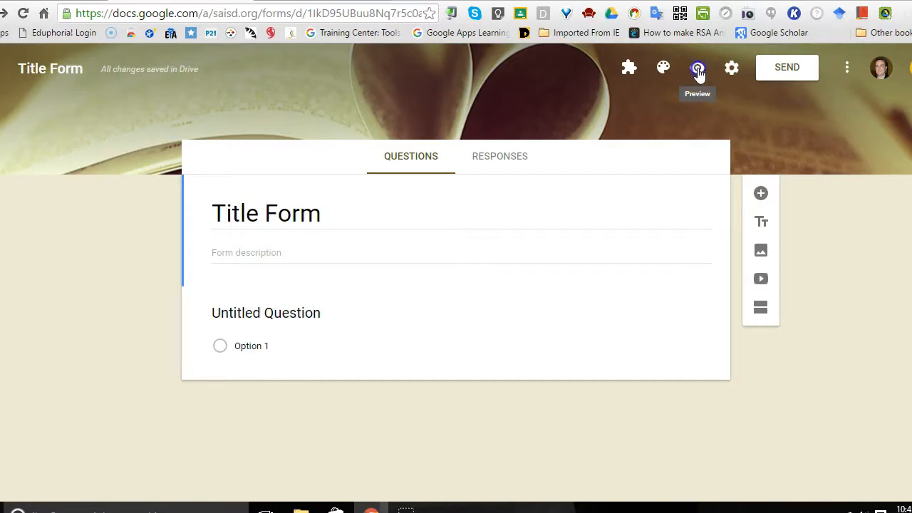
Step: Preview the form as respondents see it and return to the editor
click(698, 70)
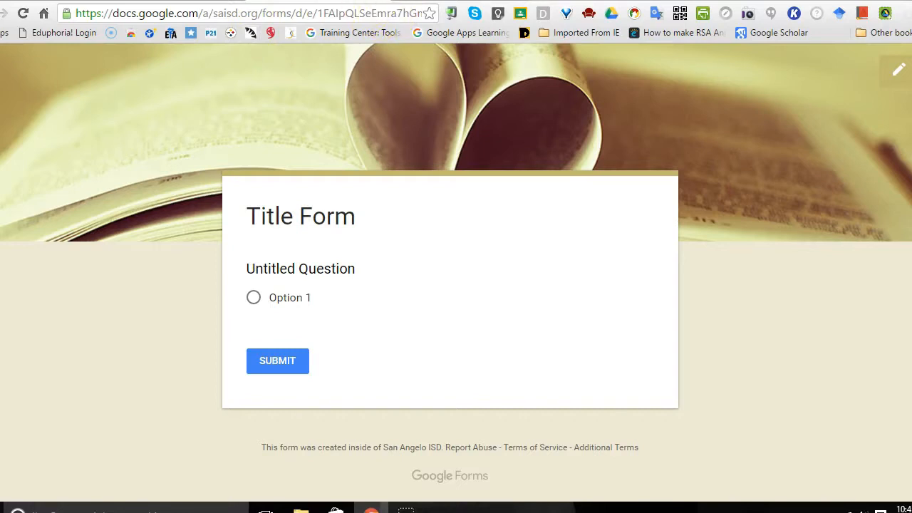
click(179, 2)
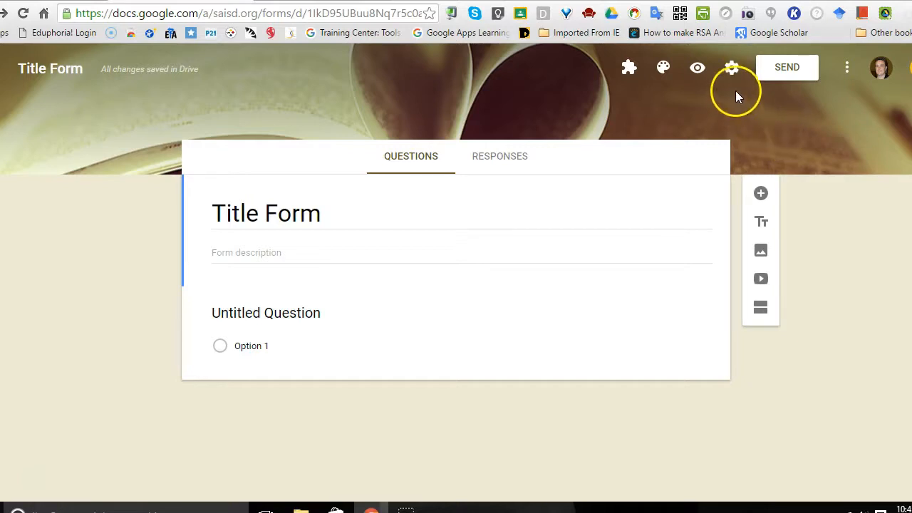
Step: Open the general form settings and try out the 1-response limit and San Angelo ISD restriction, leaving only the restriction enabled
click(733, 69)
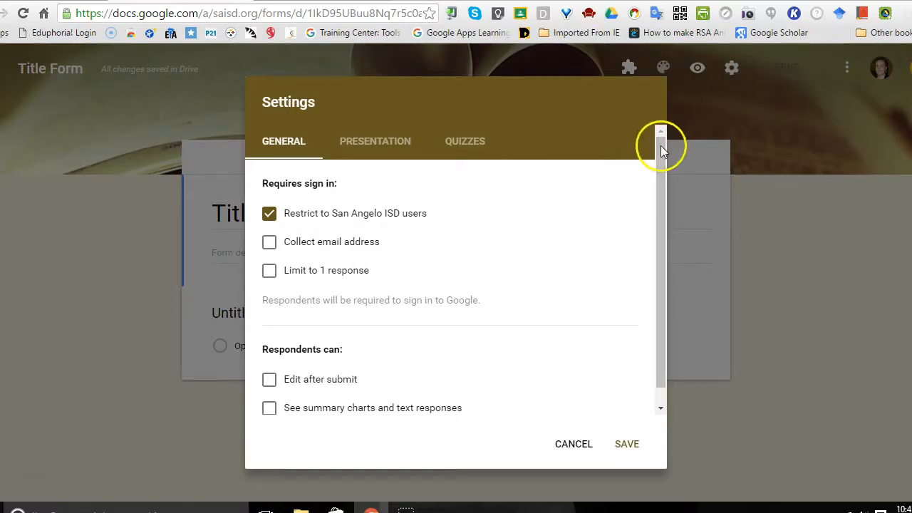
click(287, 144)
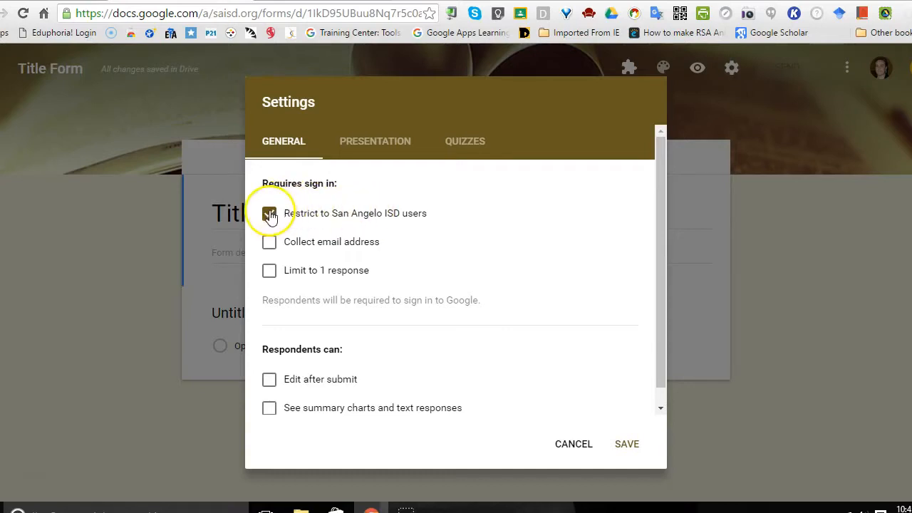
click(268, 272)
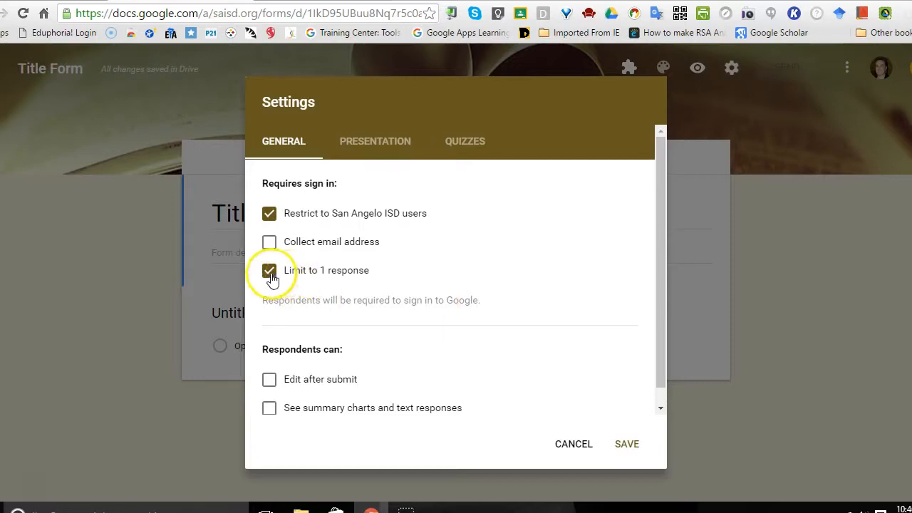
click(269, 214)
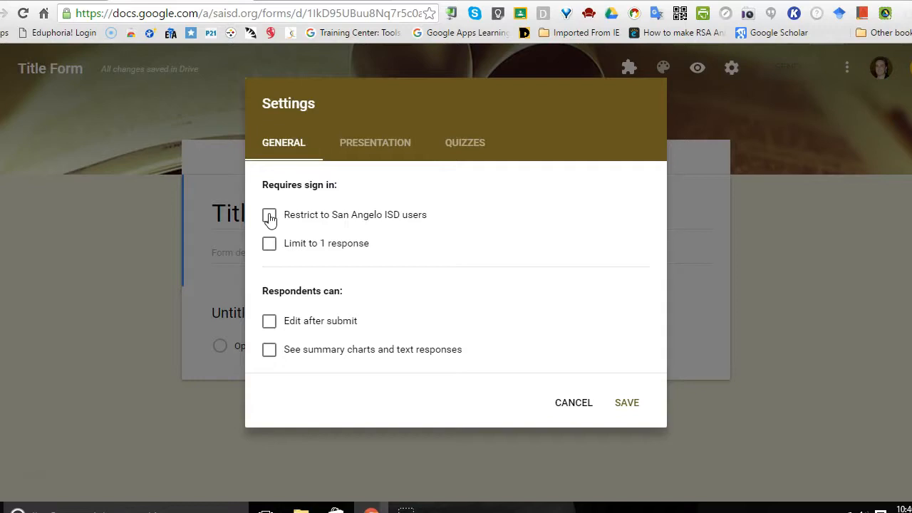
click(270, 216)
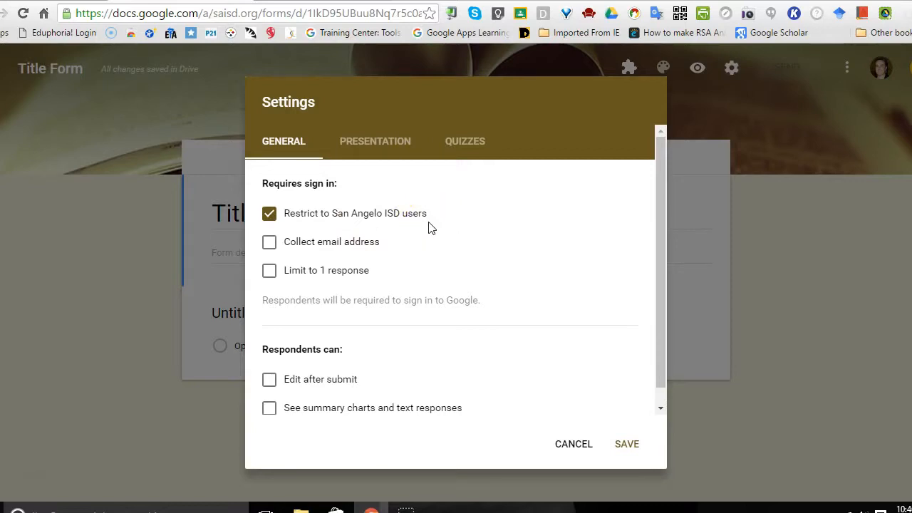
Step: Limit the form to 1 response per person and enable collecting respondents' email addresses
click(270, 272)
click(269, 244)
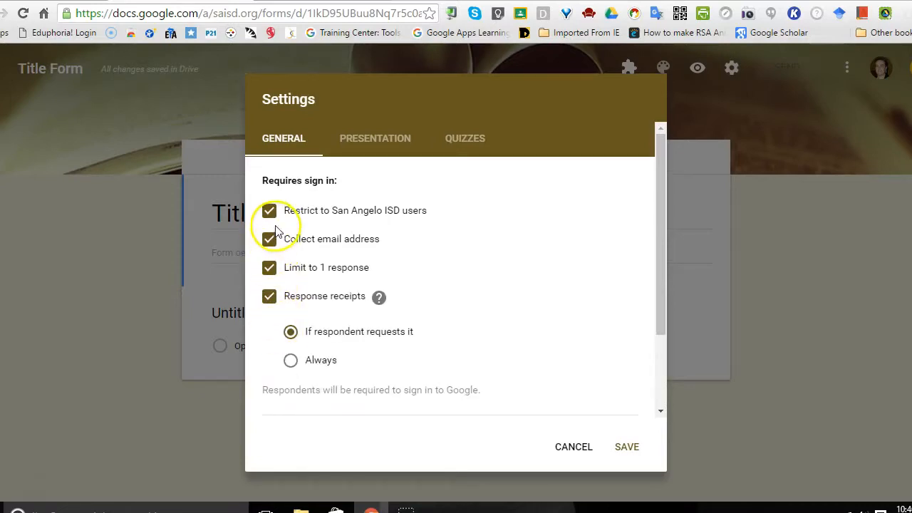
mouse_move(659, 264)
mouse_down()
mouse_move(664, 355)
mouse_move(667, 262)
mouse_up()
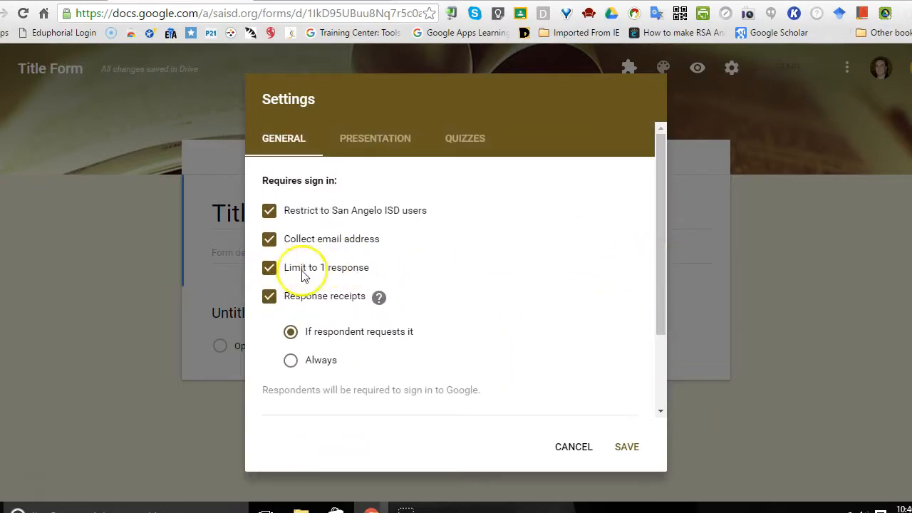
Step: Look through the remaining general response settings and save them
drag(658, 254, 661, 349)
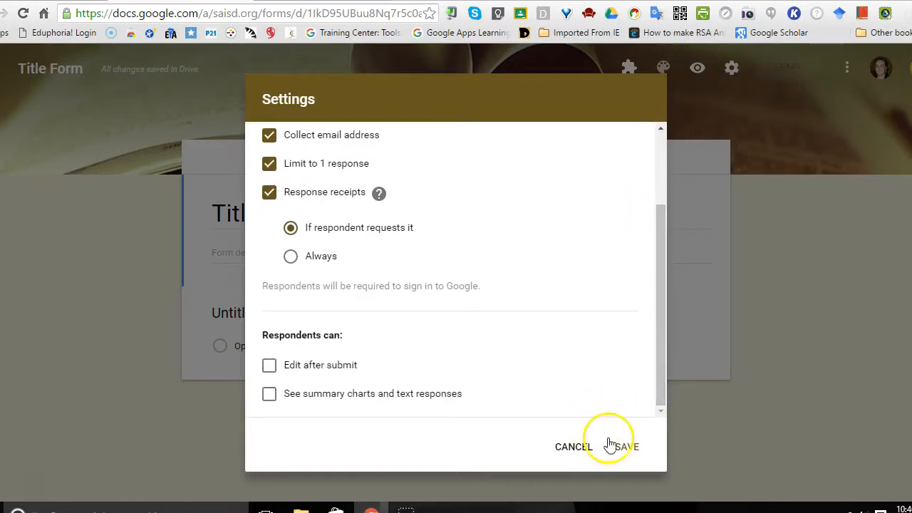
click(631, 450)
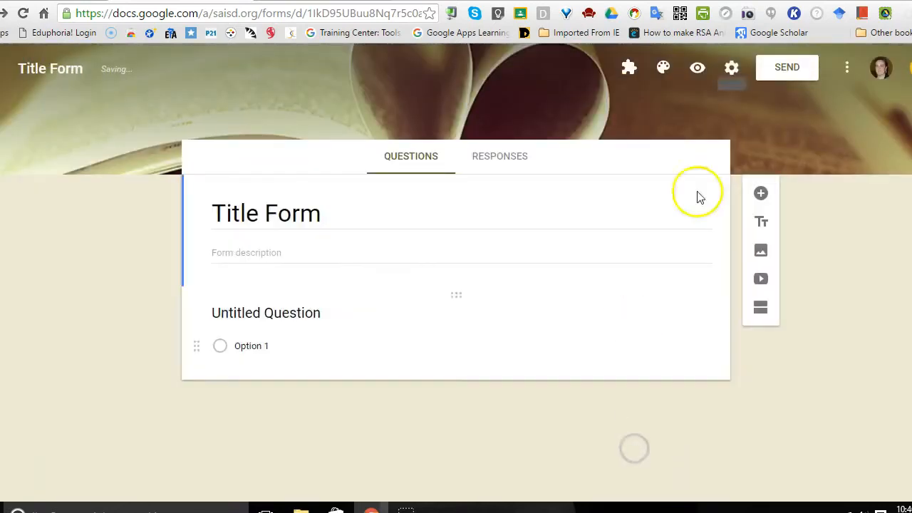
Step: Reopen the form settings, view the presentation options, make the form a quiz with its default grading options, and save
click(732, 71)
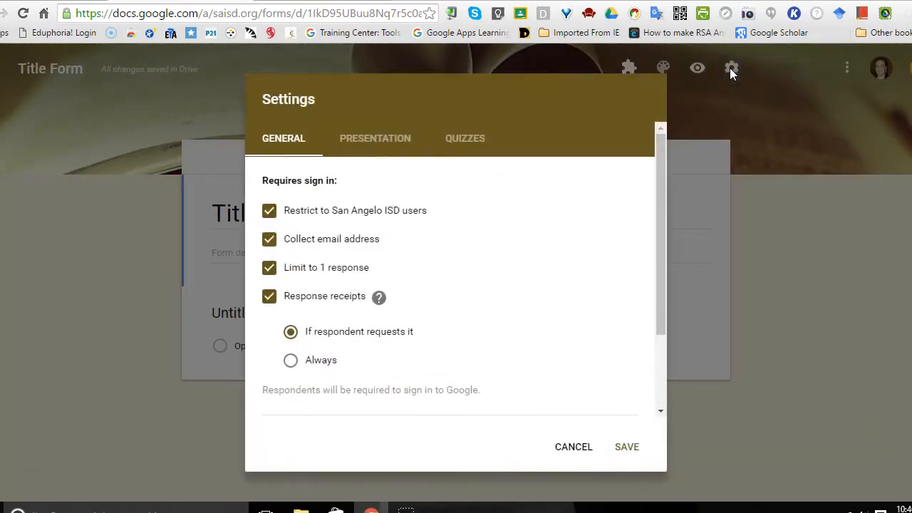
click(372, 140)
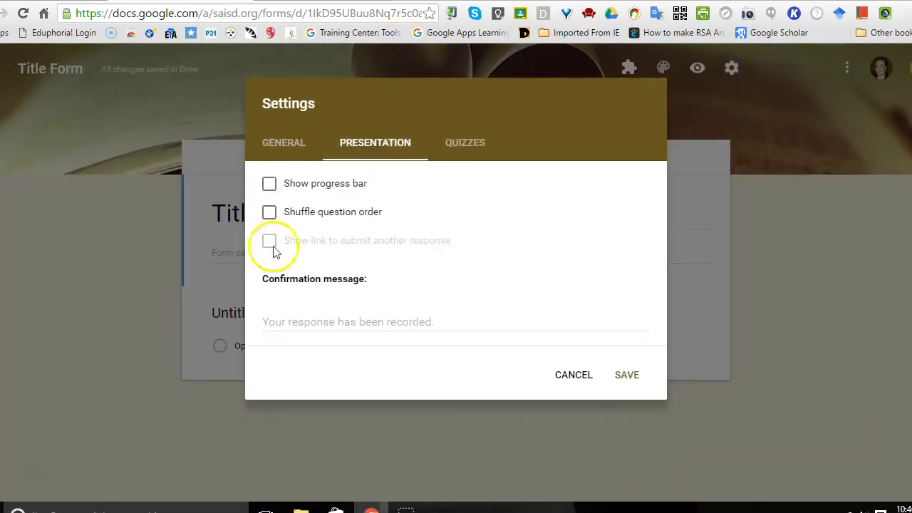
click(467, 143)
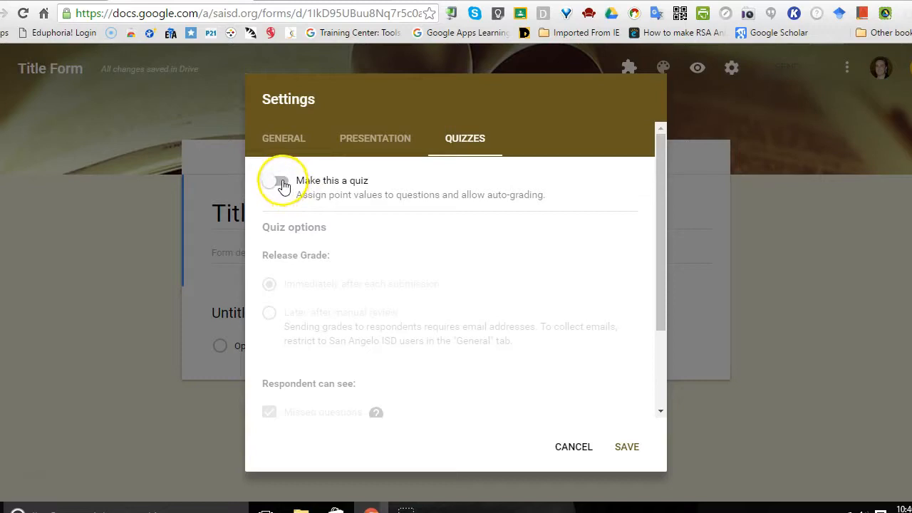
click(281, 183)
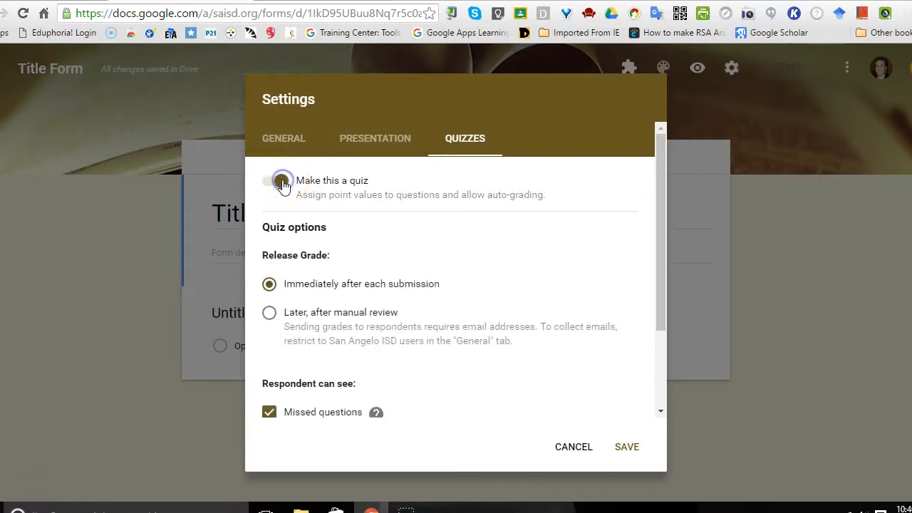
drag(659, 249, 663, 328)
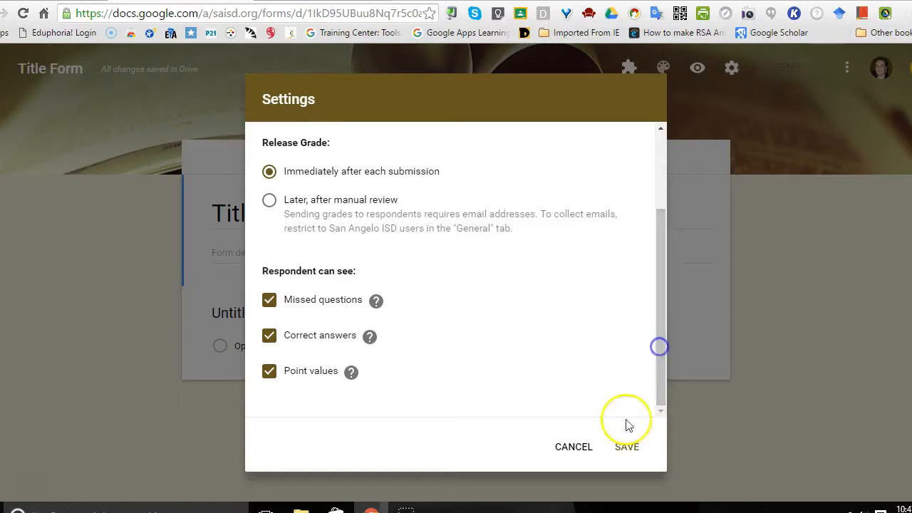
click(626, 448)
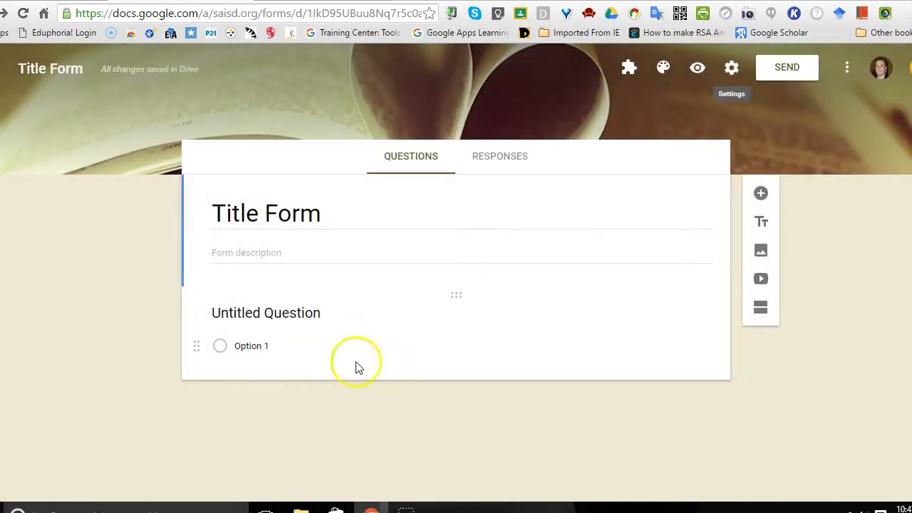
Step: Title the untitled question "Do you like to read?" and keep its type as Multiple choice
click(264, 311)
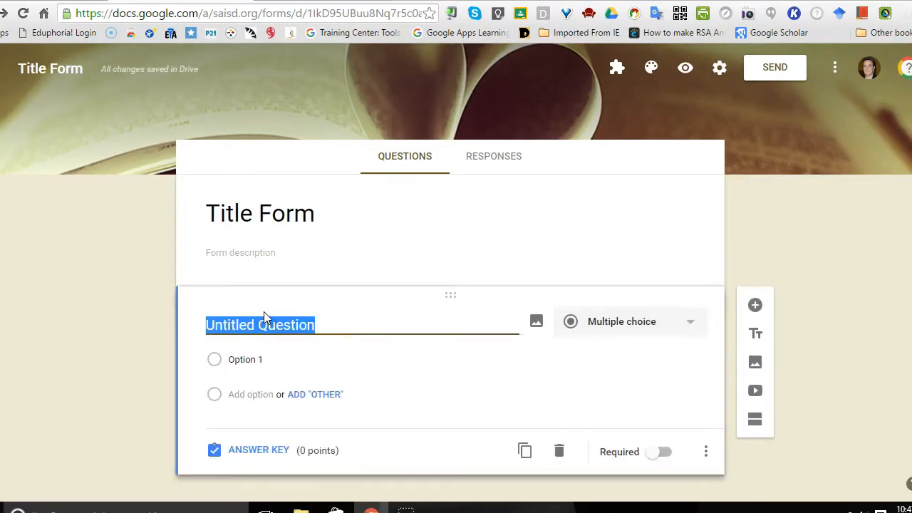
text(Wh)
key(BackSpace)
text(Do you like to Re)
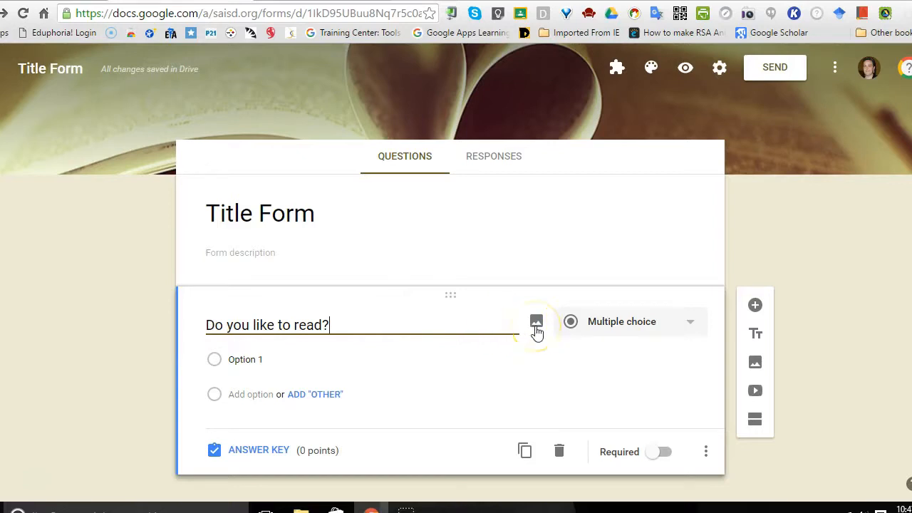
click(690, 321)
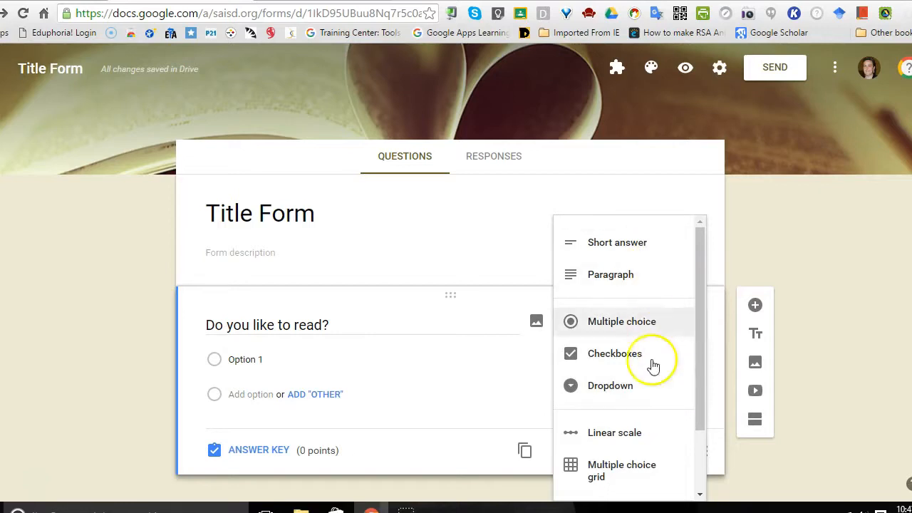
click(646, 325)
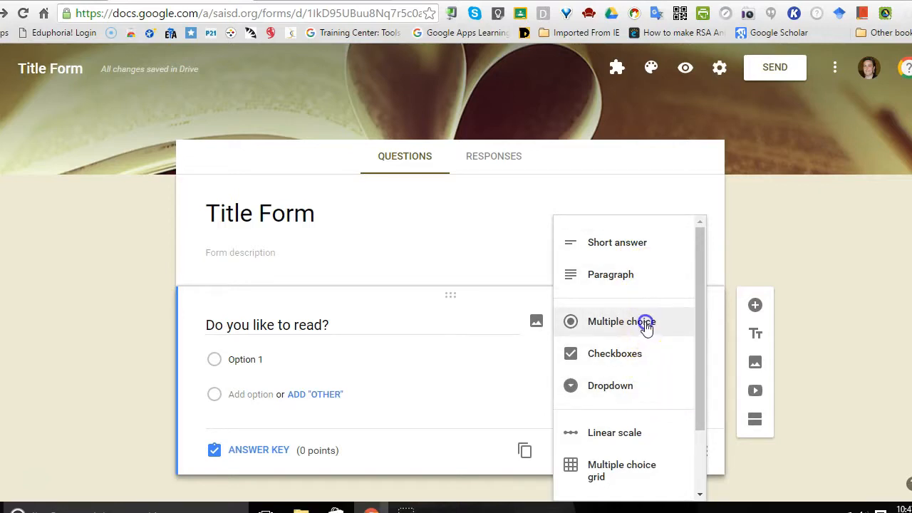
Step: Enter Yes, No and Maybe as the answer options of the reading question
click(246, 360)
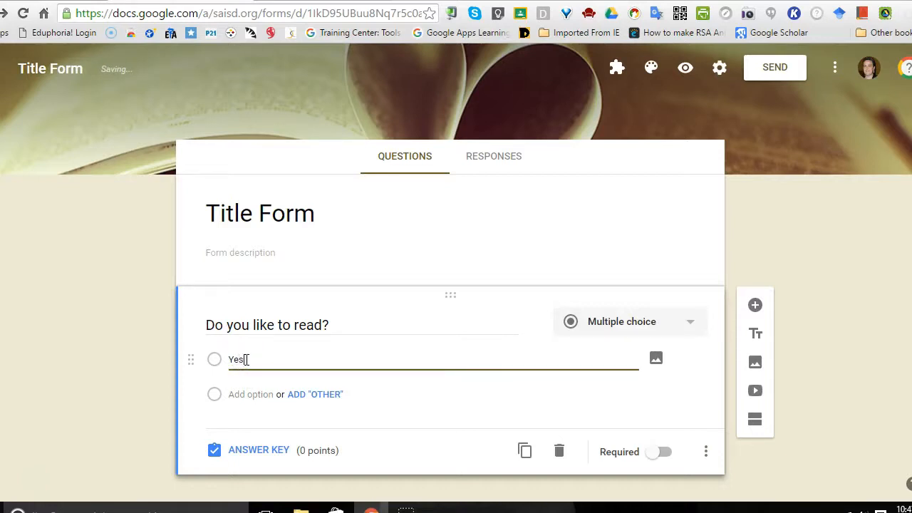
click(245, 395)
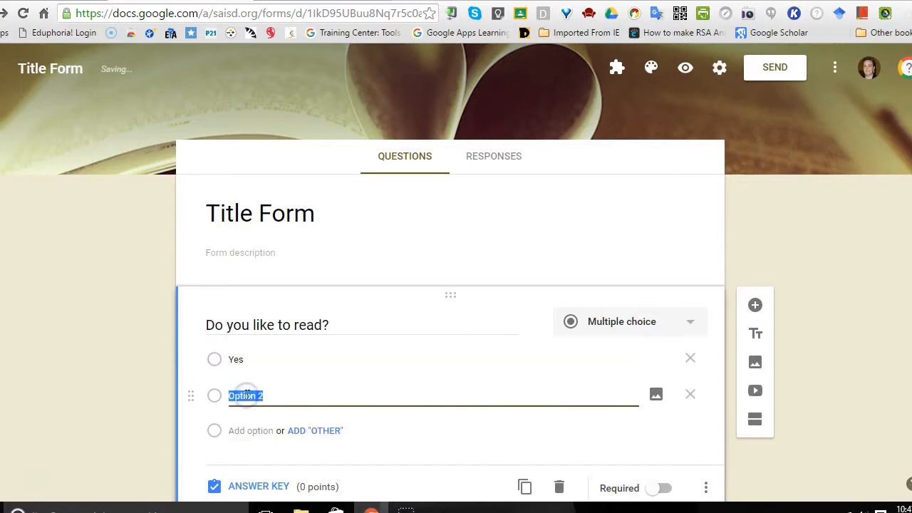
click(245, 432)
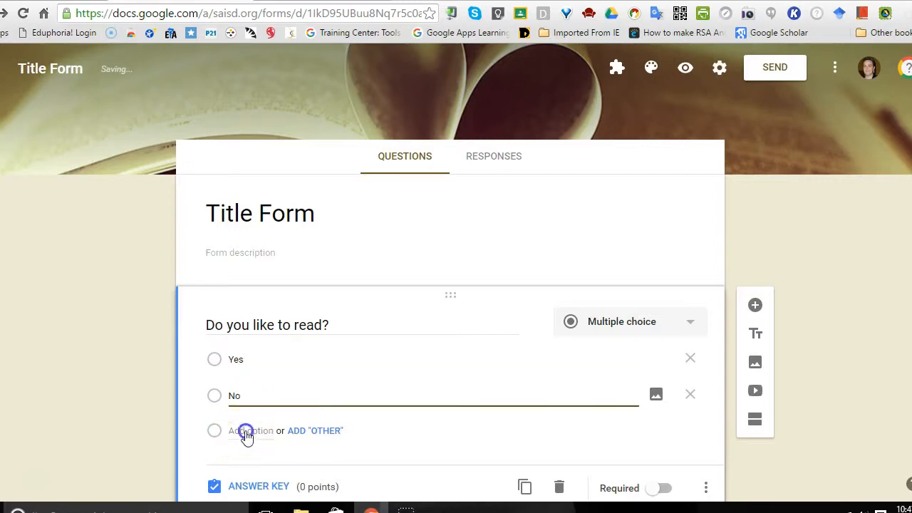
text(Maybe)
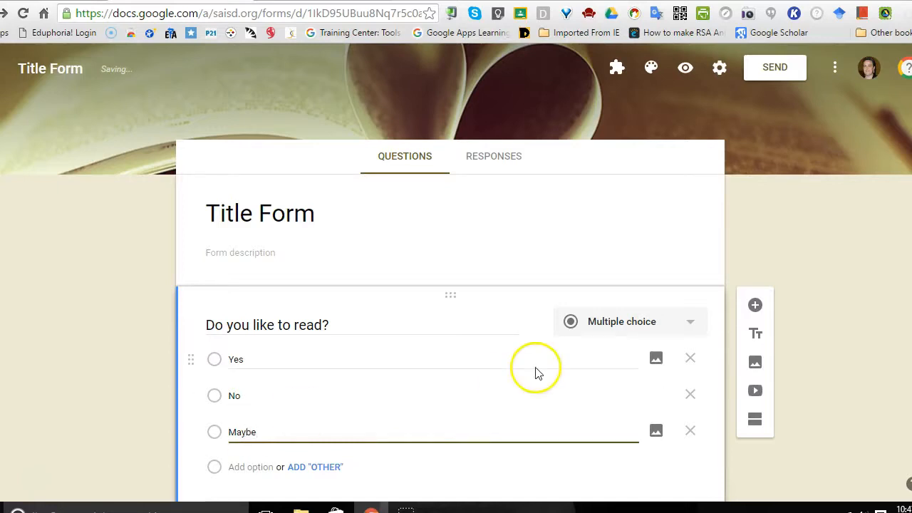
Step: Move the Maybe option above No, and delete Maybe from the reading question
scroll(456, 272, down, 1)
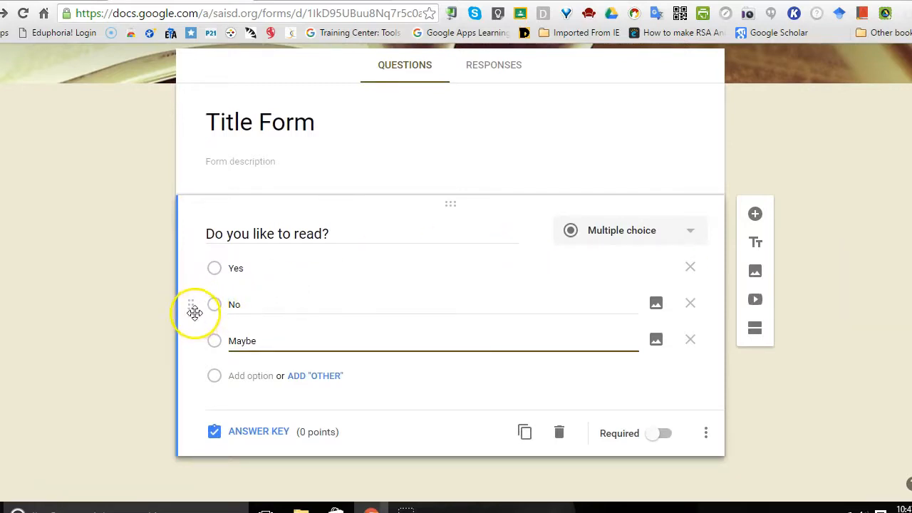
drag(191, 305, 191, 275)
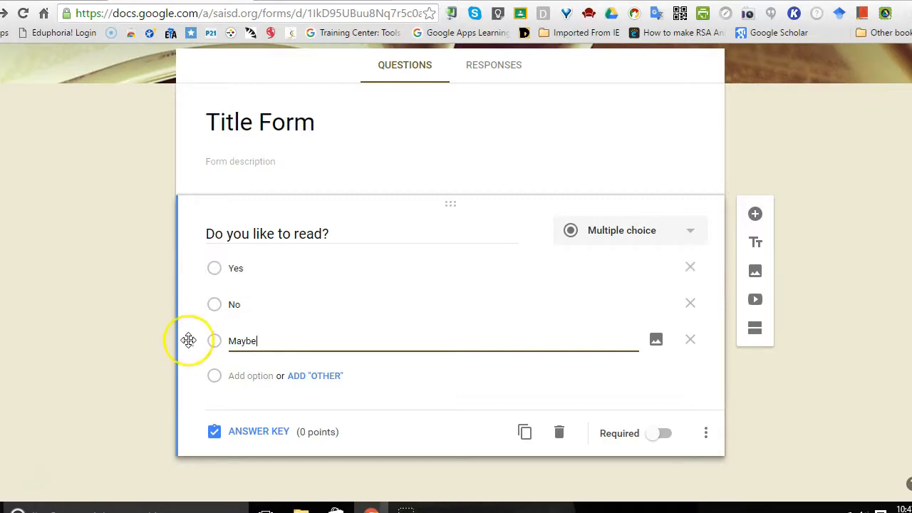
drag(190, 347, 190, 306)
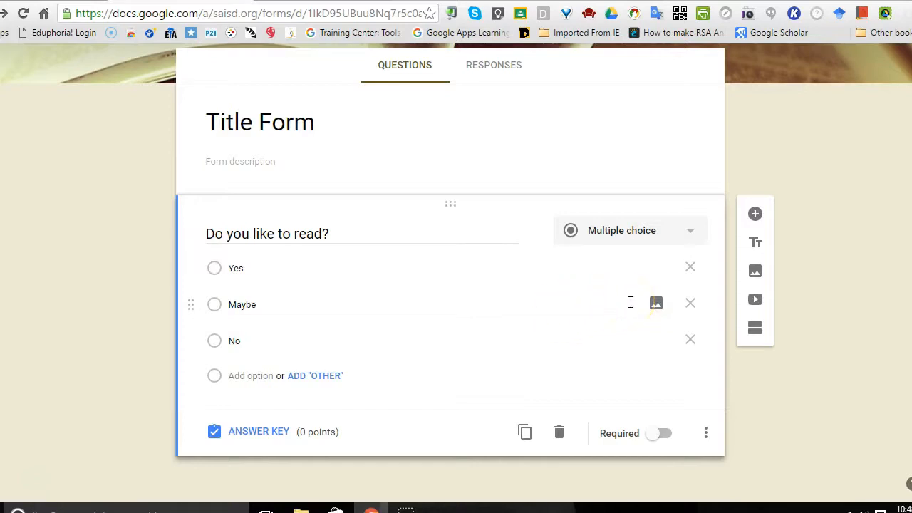
click(691, 306)
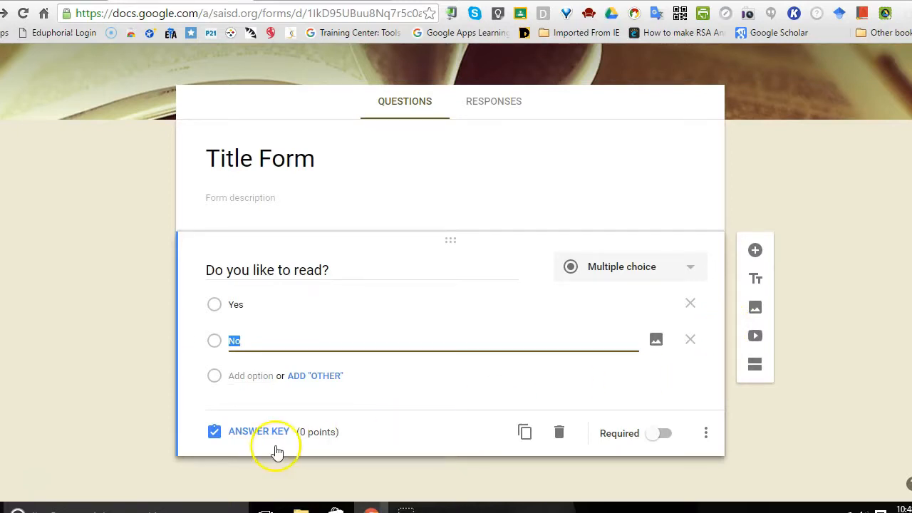
Step: In the reading question's answer key, assign 10 points and mark Yes as the correct answer
click(259, 433)
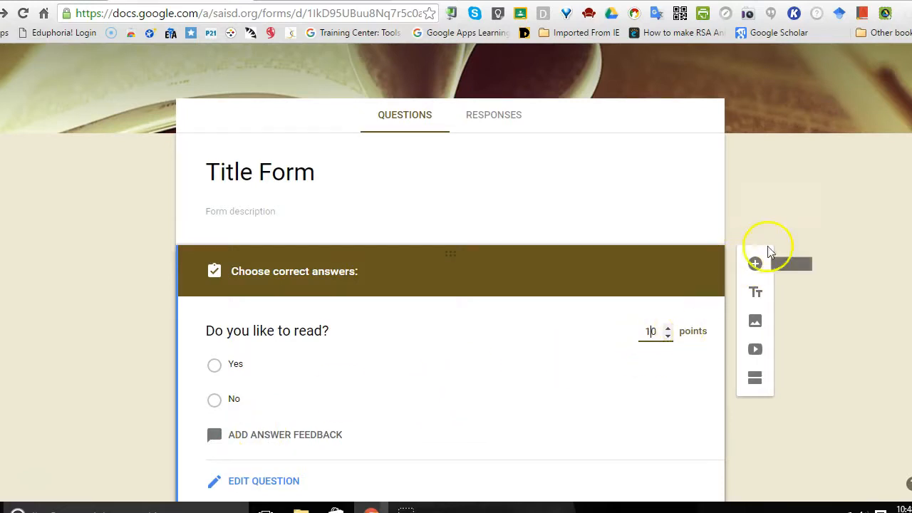
click(215, 365)
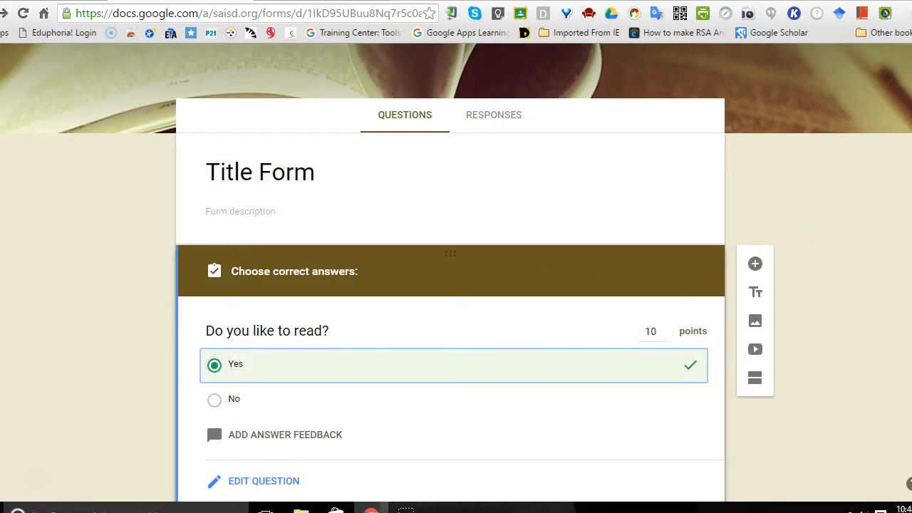
scroll(456, 272, down, 1)
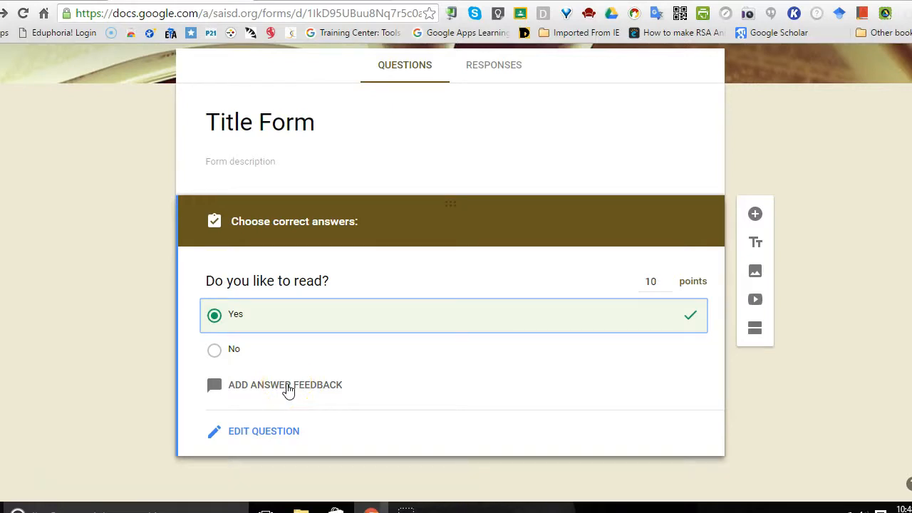
click(755, 389)
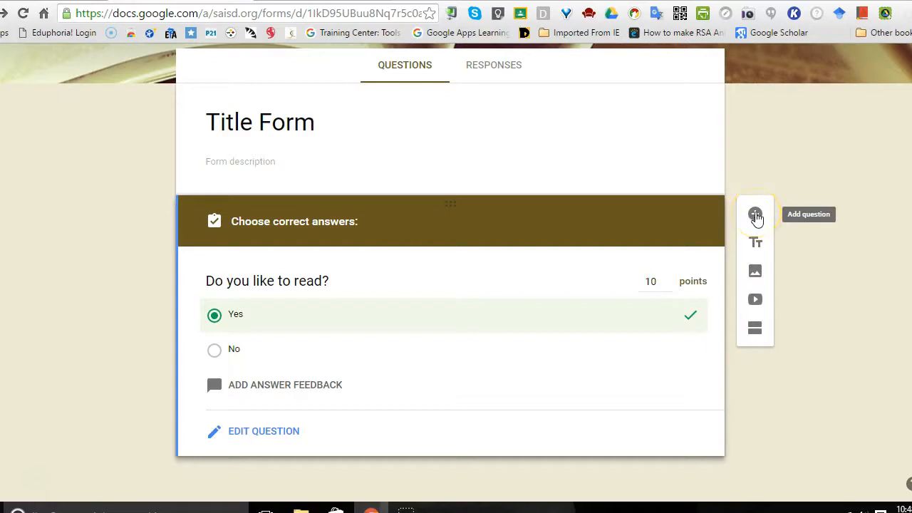
Step: Add a new question titled "Student Name" and set its type to Short answer
click(755, 214)
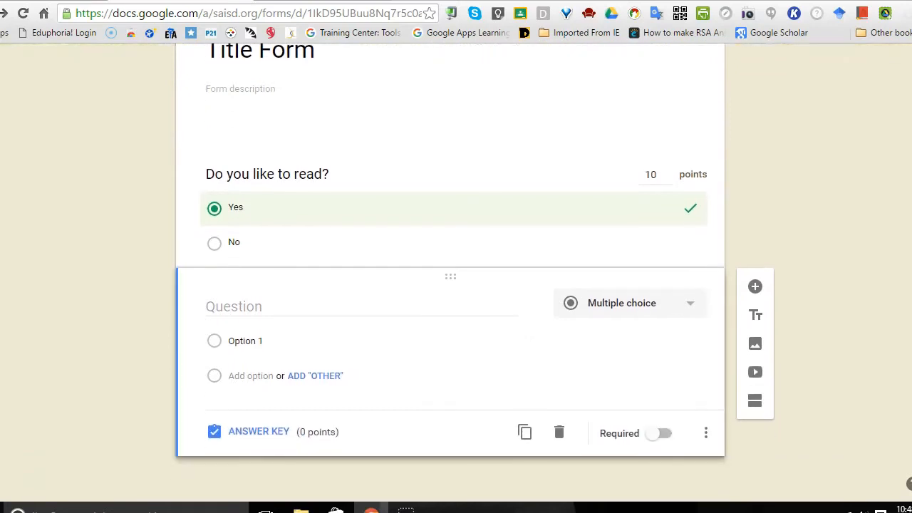
click(274, 304)
text(Student Name)
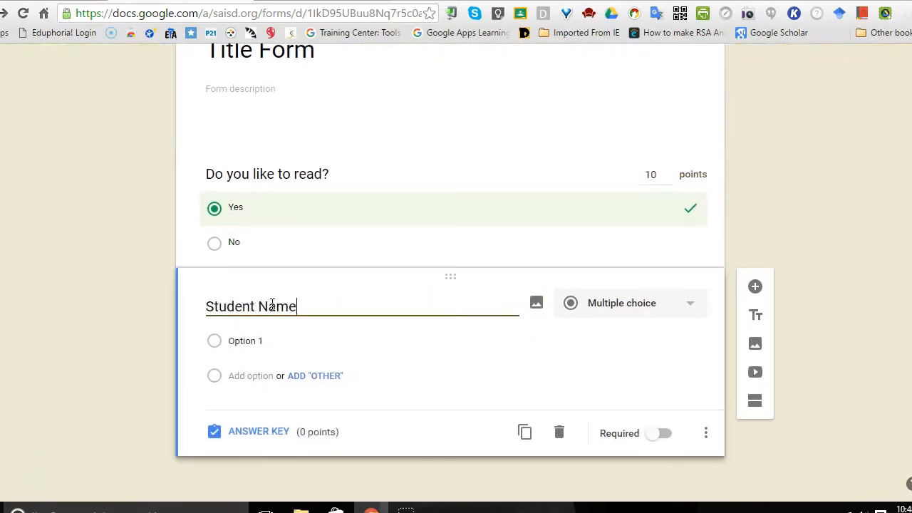
click(689, 304)
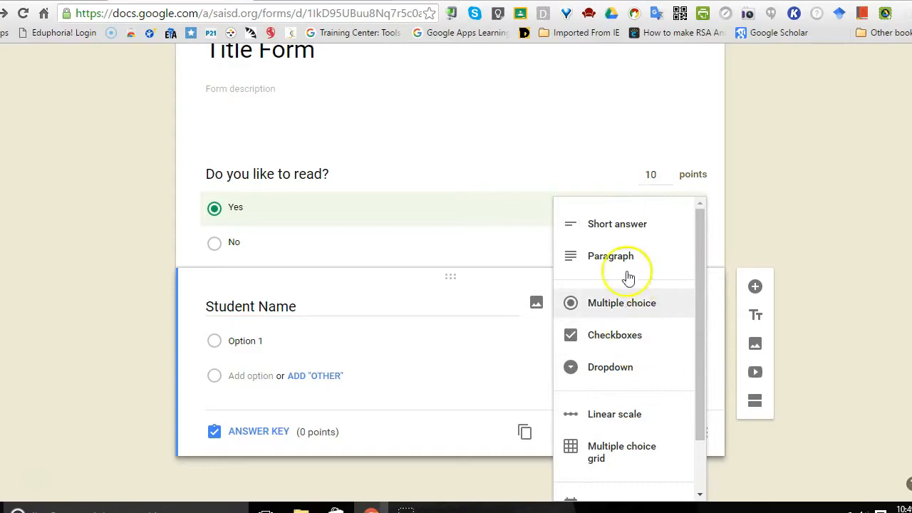
click(626, 227)
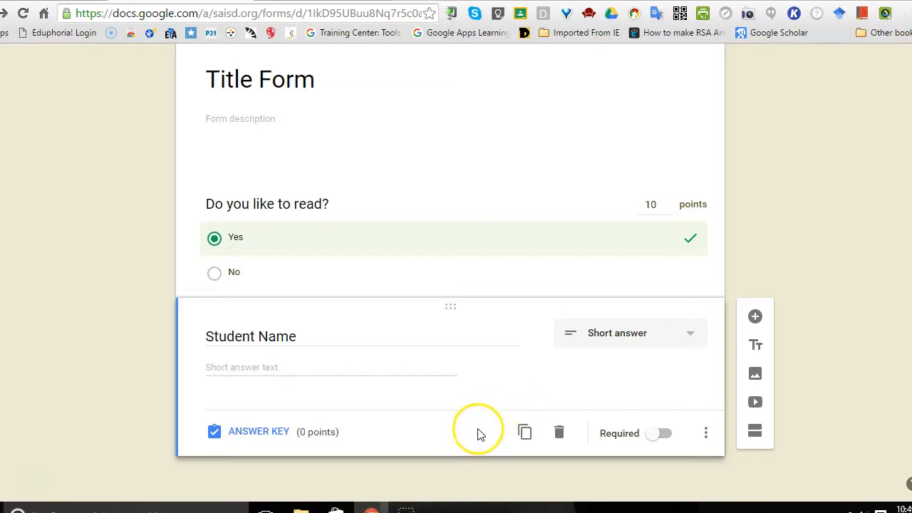
Step: Make the Student Name question required and view its additional display options without choosing any
click(471, 256)
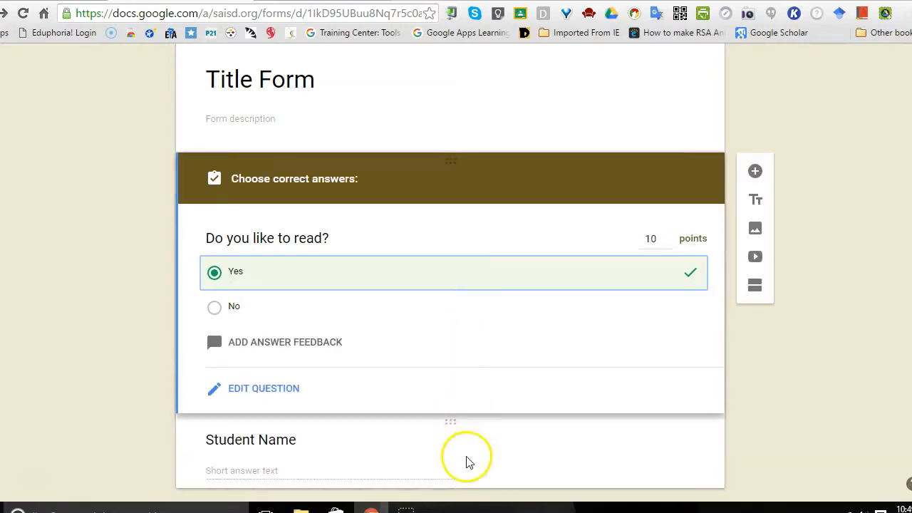
click(467, 460)
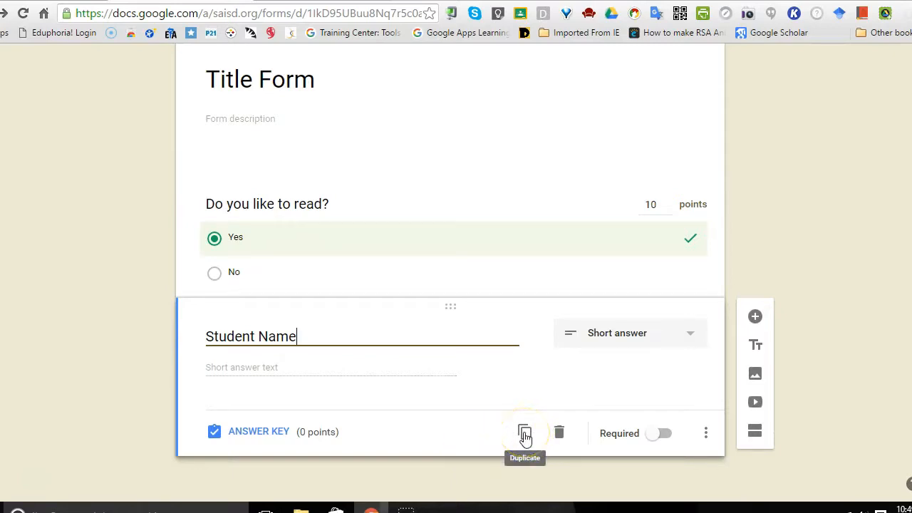
click(660, 434)
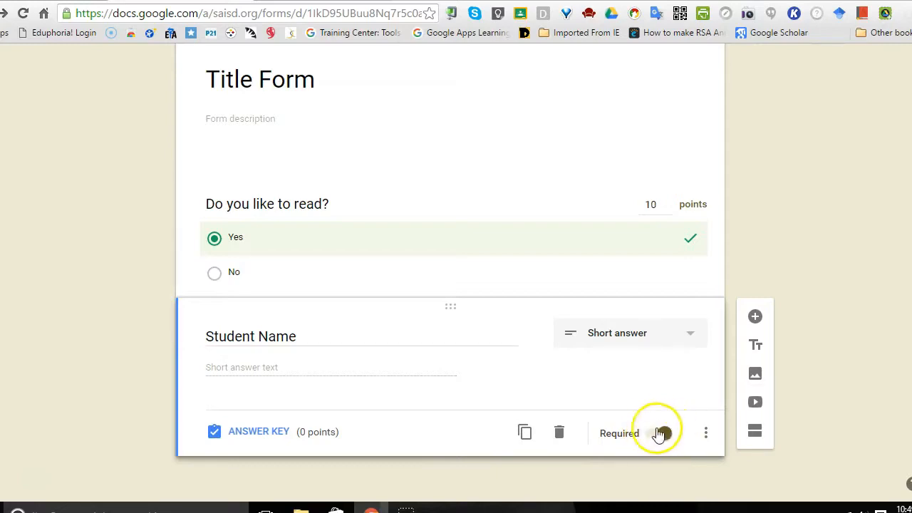
click(707, 433)
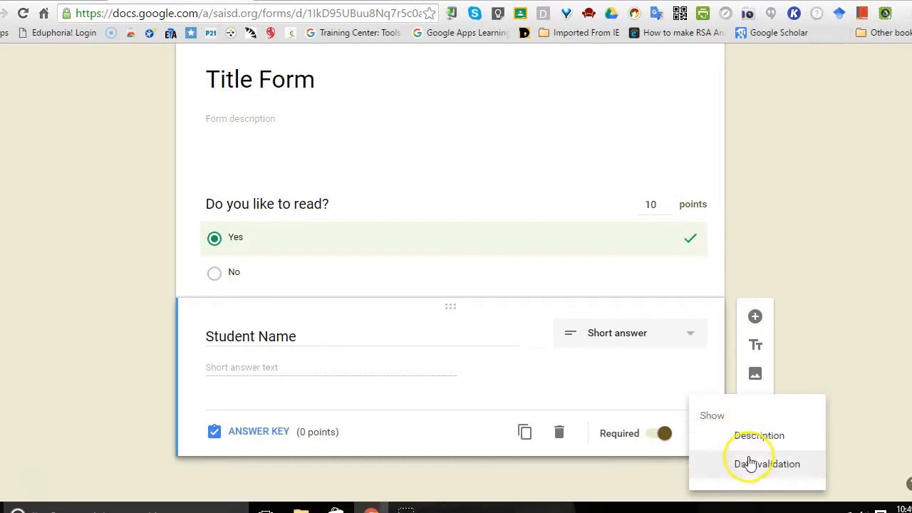
click(449, 288)
Step: Return the "Do you like to read?" question to editing and make it required
click(444, 258)
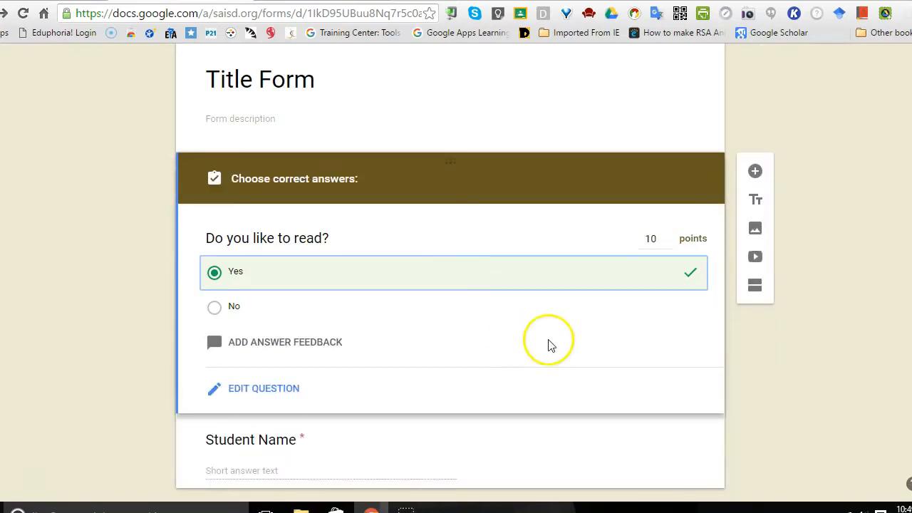
click(282, 387)
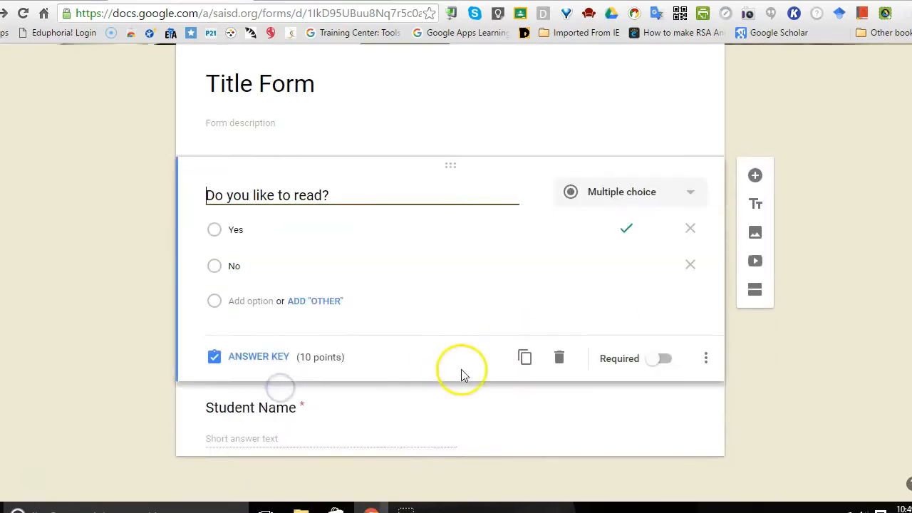
click(667, 362)
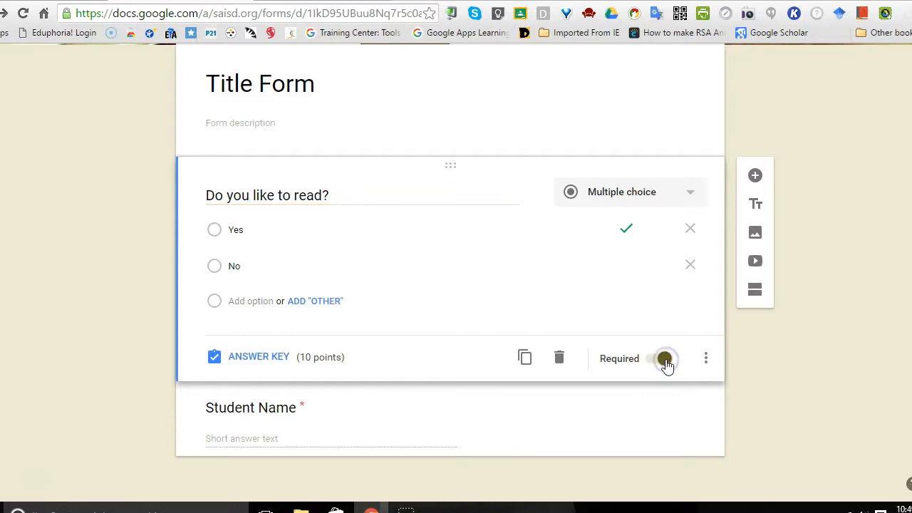
Step: View the reading question's additional options without choosing any, and move the Student Name question above it
click(705, 361)
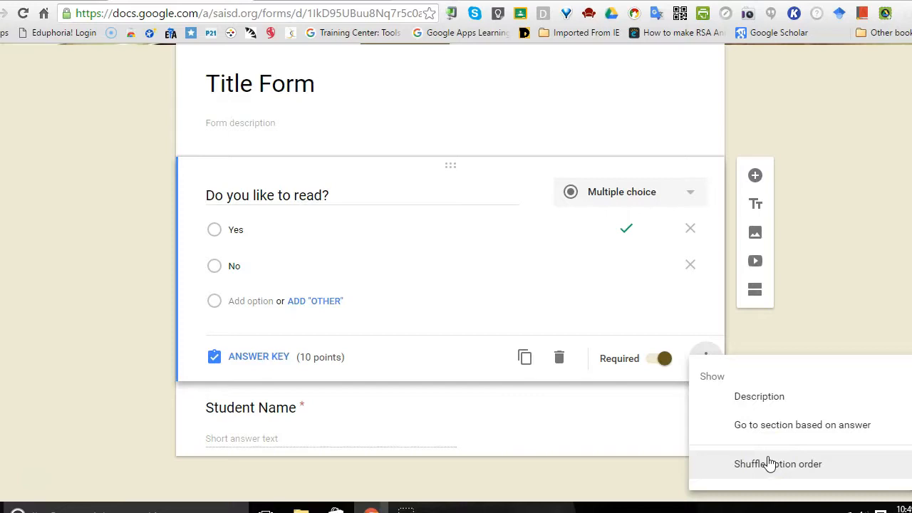
click(430, 425)
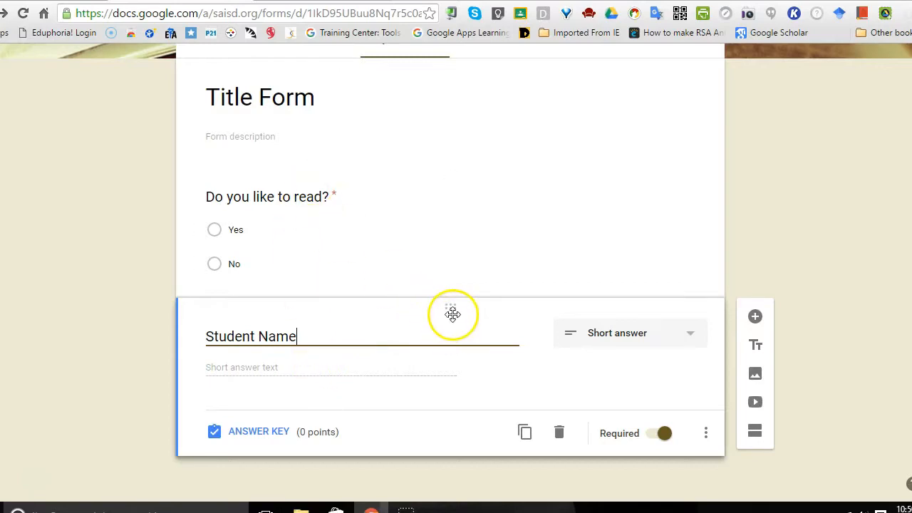
drag(451, 308, 453, 180)
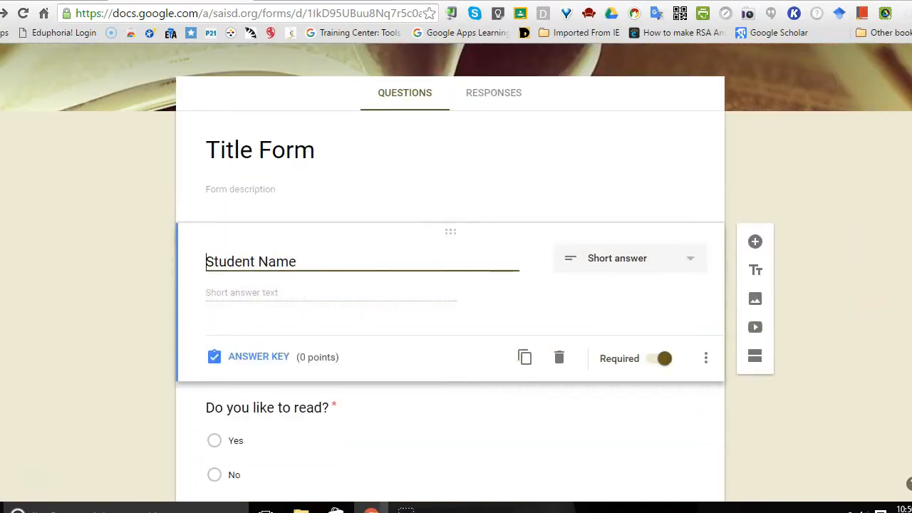
scroll(451, 285, down, 1)
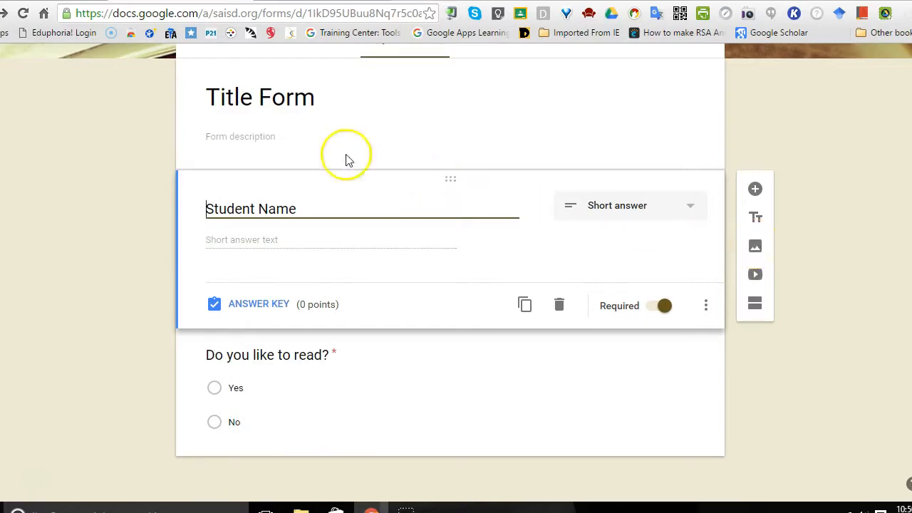
Step: Search Google images for "books" and insert the picture of the open book with purple flowers directly below the form description
click(229, 136)
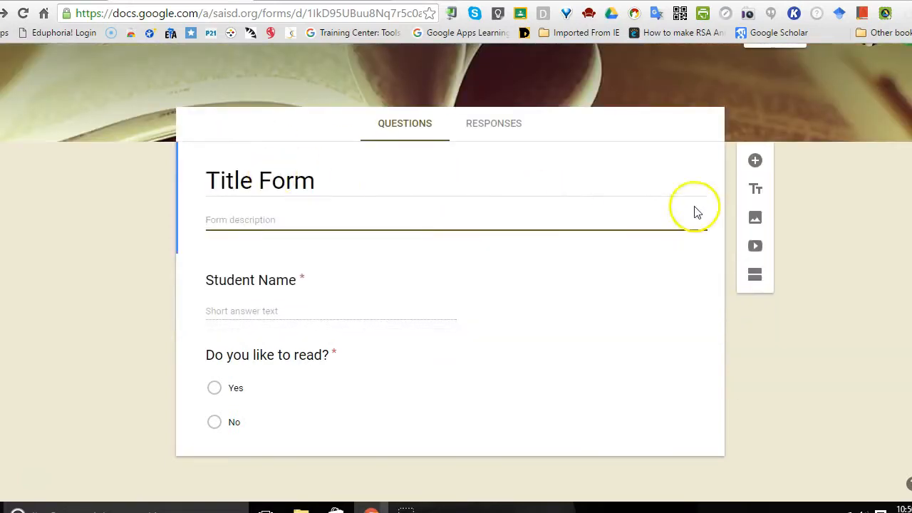
click(756, 221)
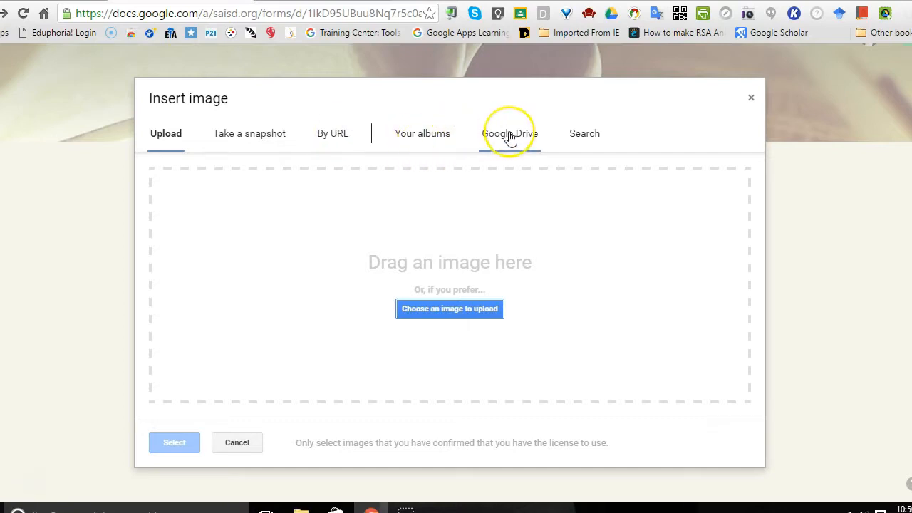
click(582, 137)
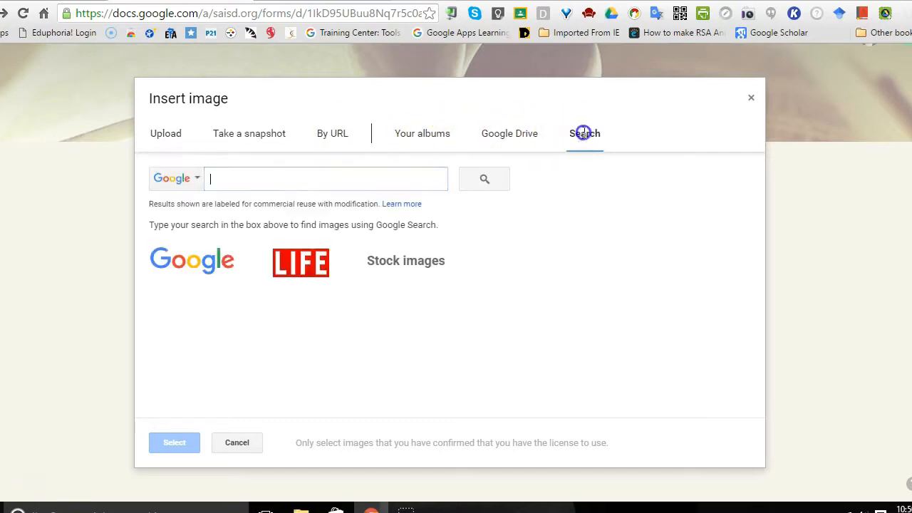
click(251, 177)
text(bo)
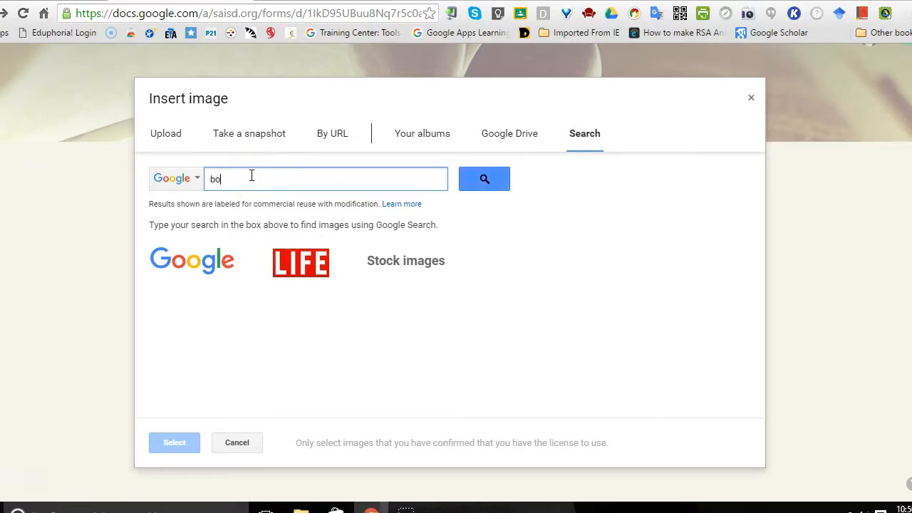
key(Return)
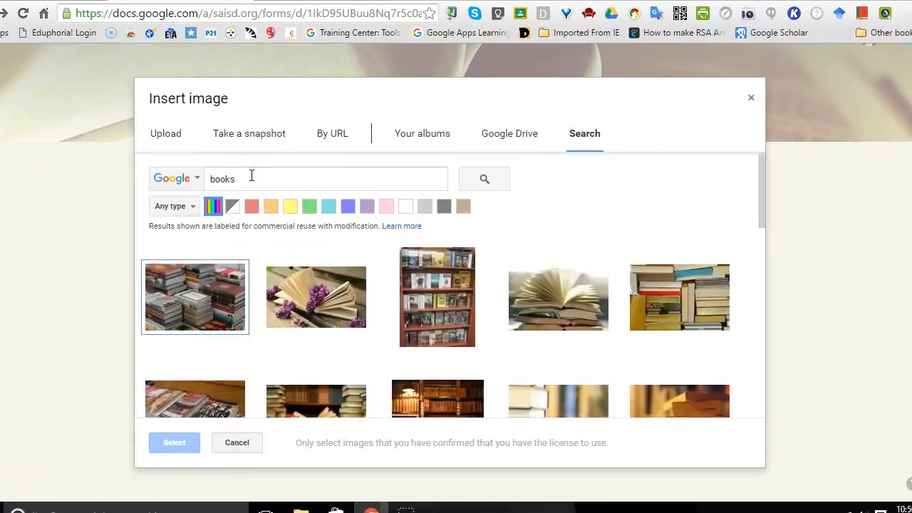
click(315, 303)
click(175, 445)
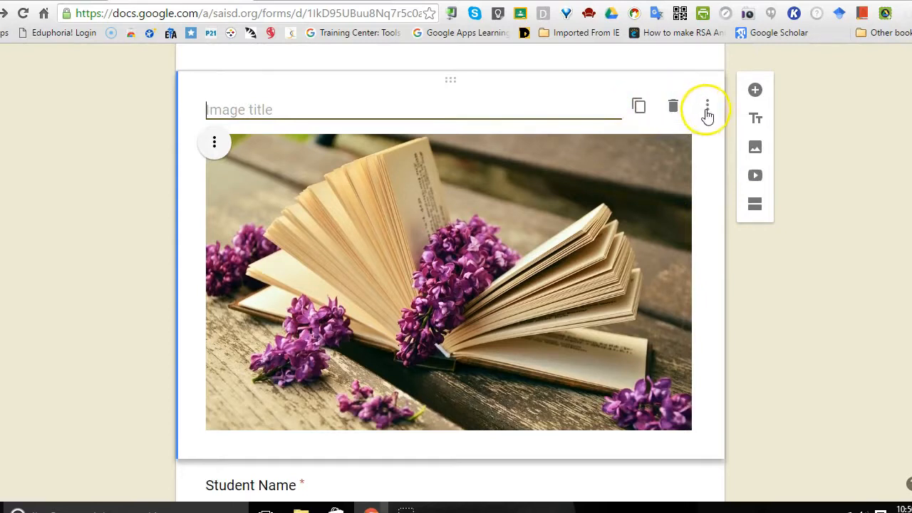
Step: View the inserted image's display options without choosing any, and shrink the book image to about 40% of its width
click(707, 110)
click(707, 110)
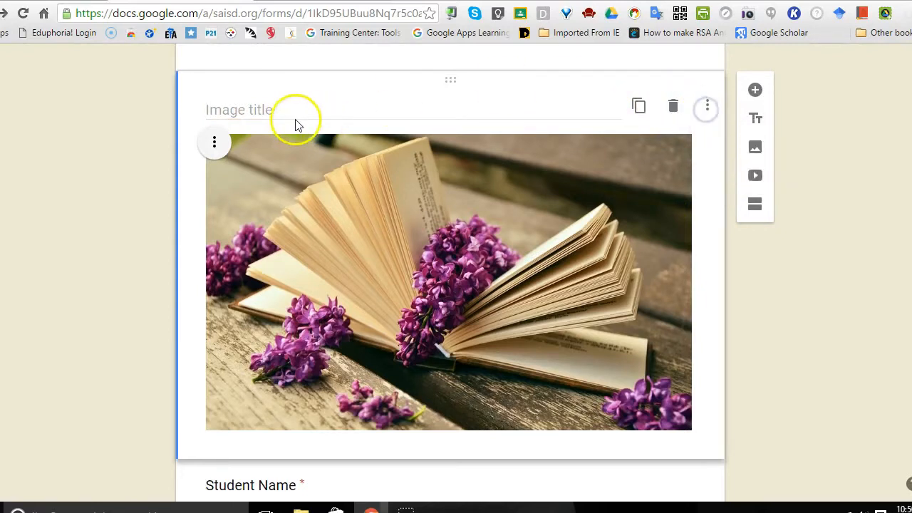
click(352, 203)
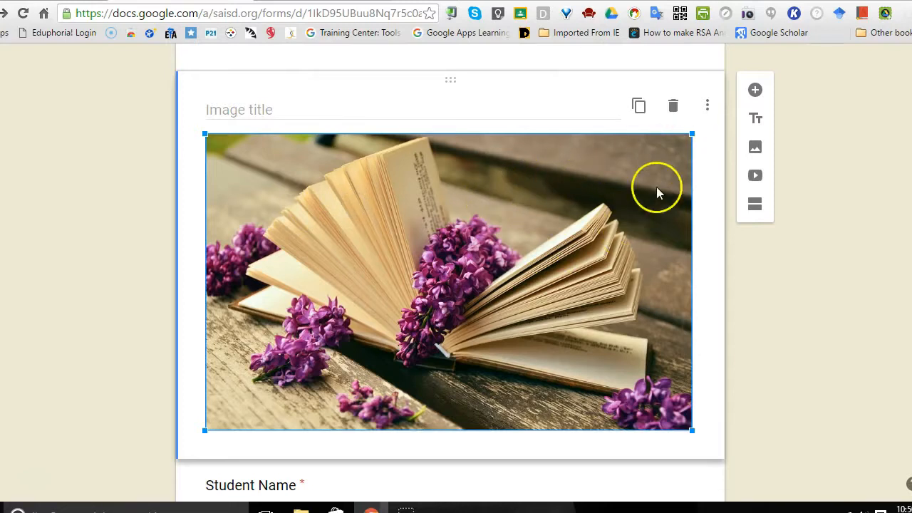
drag(691, 135, 397, 330)
click(469, 187)
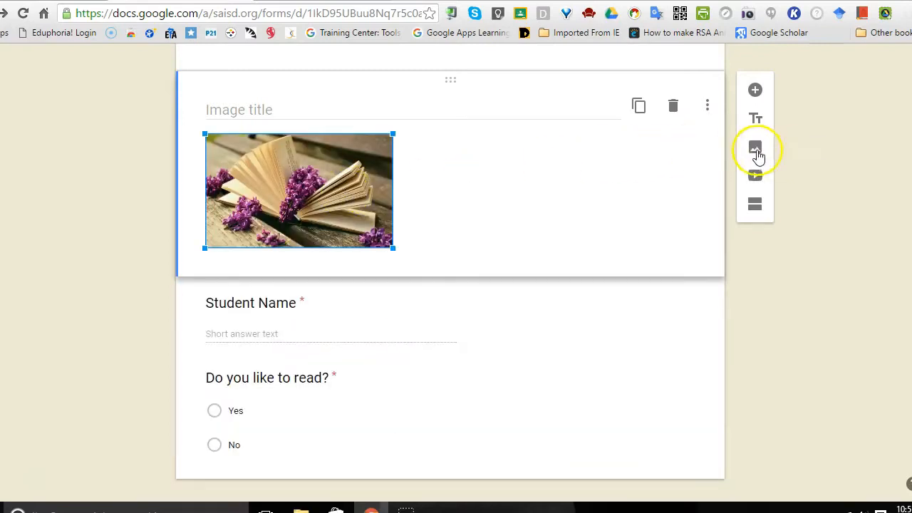
Step: Add a new section after the book image and move the "Do you like to read?" question into section 1 below the image
scroll(451, 271, down, 1)
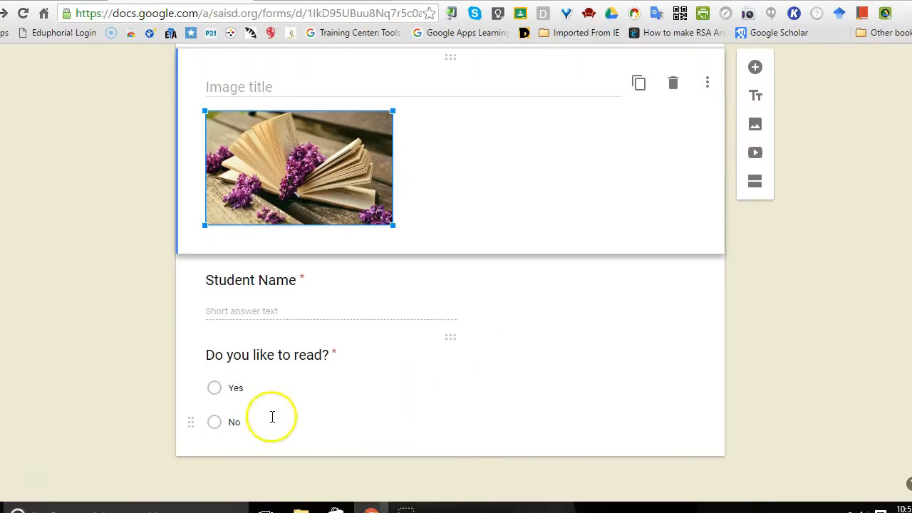
click(756, 184)
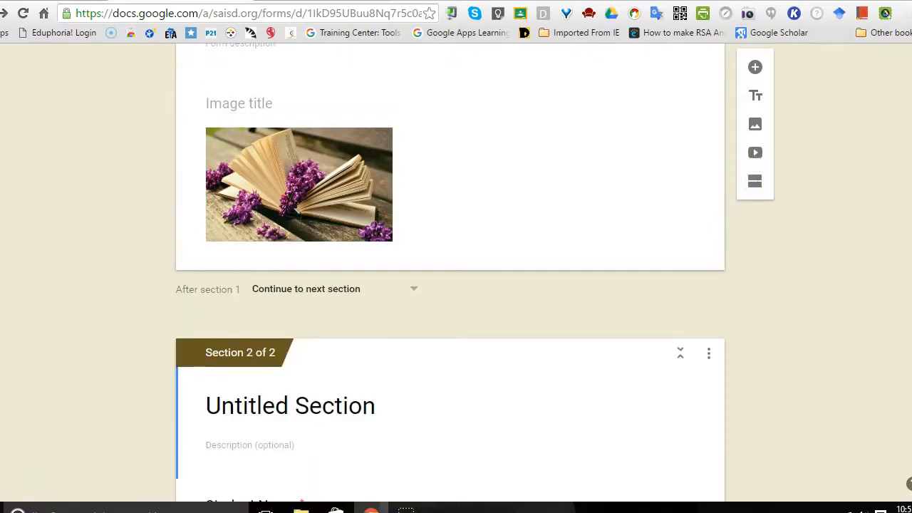
scroll(530, 390, down, 3)
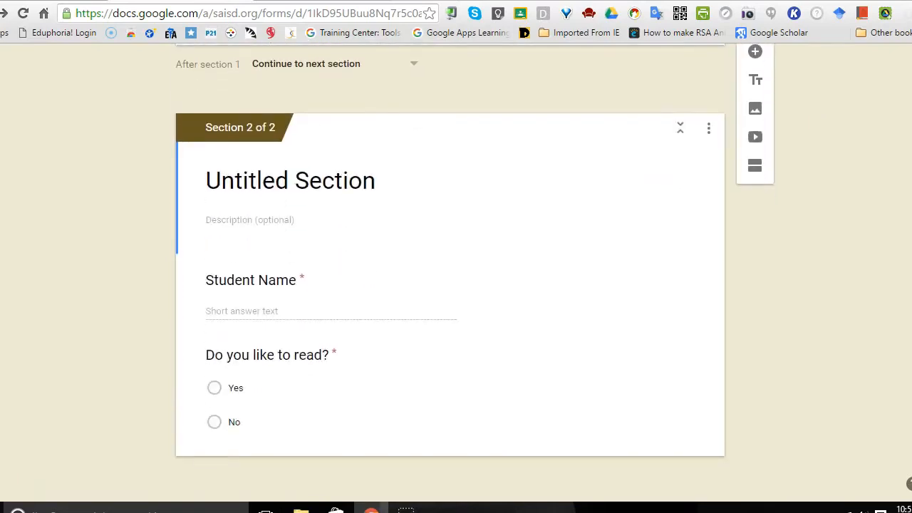
drag(452, 338, 448, 283)
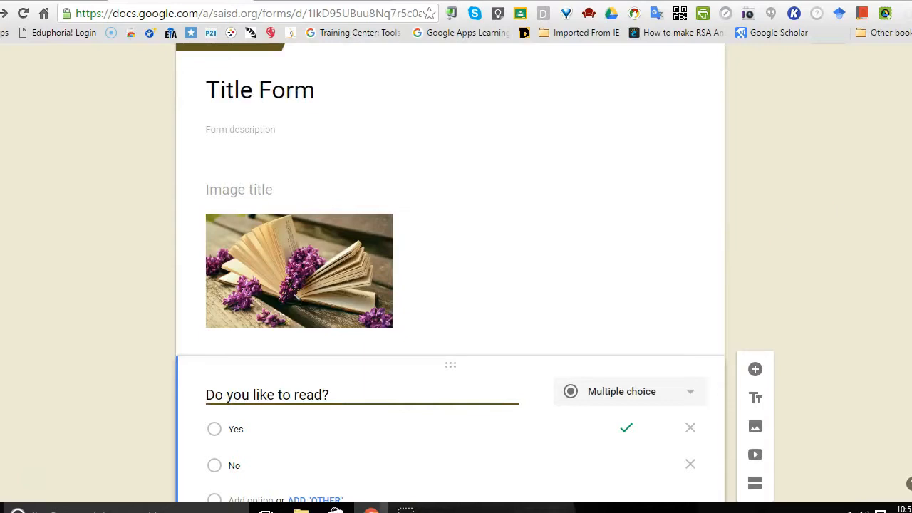
scroll(645, 397, down, 5)
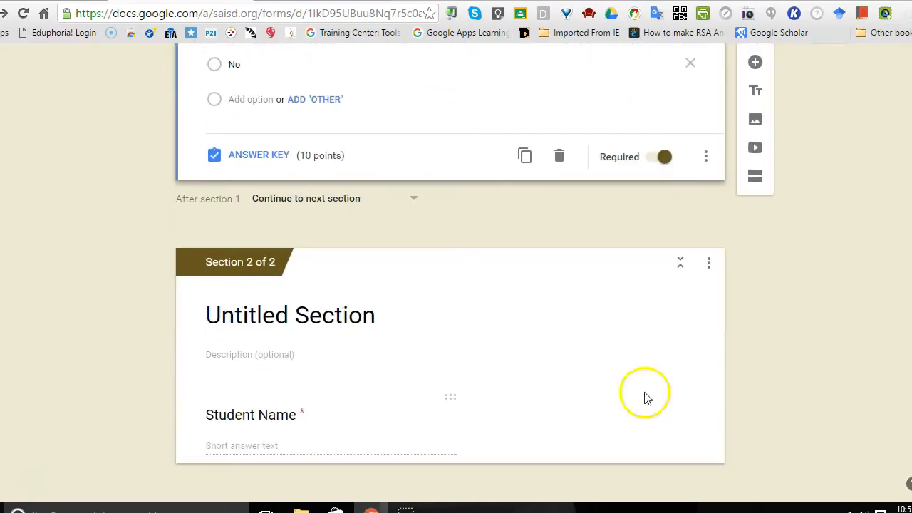
Step: Title section 2 "Mark Twain" and move the Student Name question into section 1, between the book image and the reading question
click(338, 316)
text(Mark Twain)
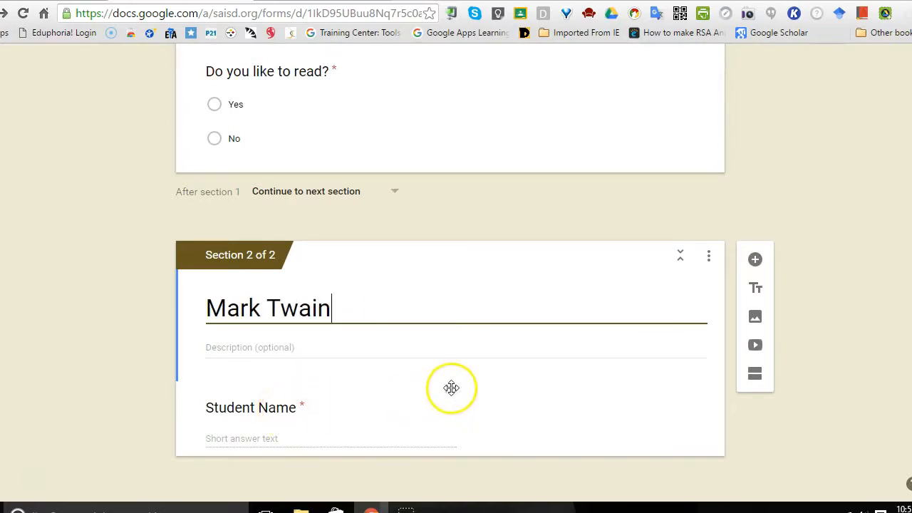
drag(455, 394, 449, 320)
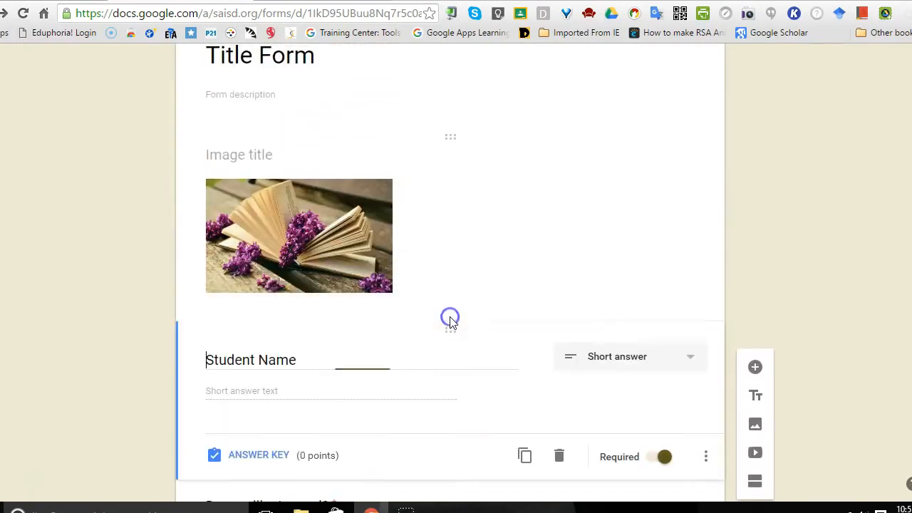
scroll(450, 271, down, 5)
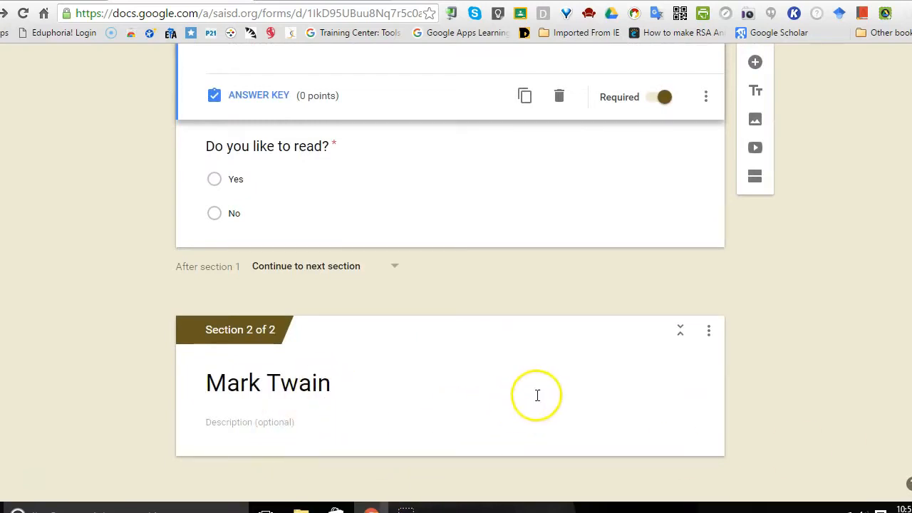
Step: Search YouTube for "Mark Twain", insert "IMAX: Mark Twain's America" in the Mark Twain section, and view the video's display options without choosing any
click(340, 424)
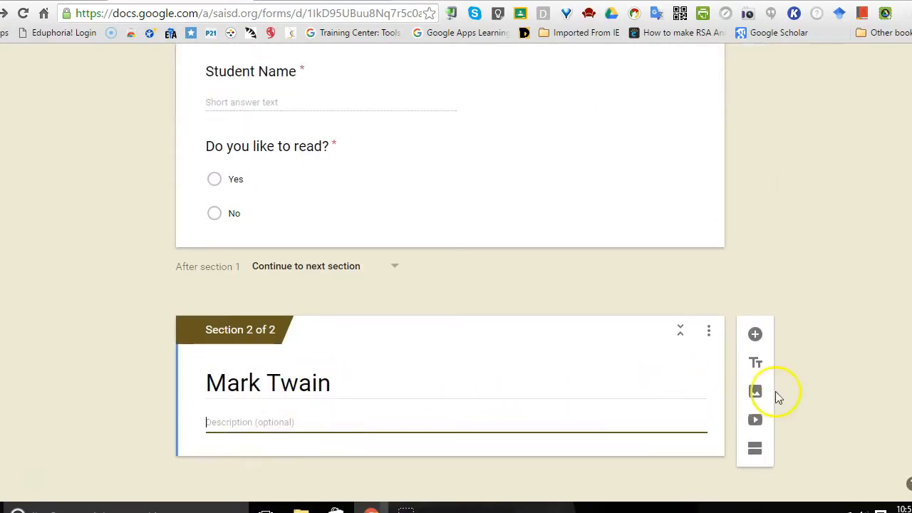
click(756, 425)
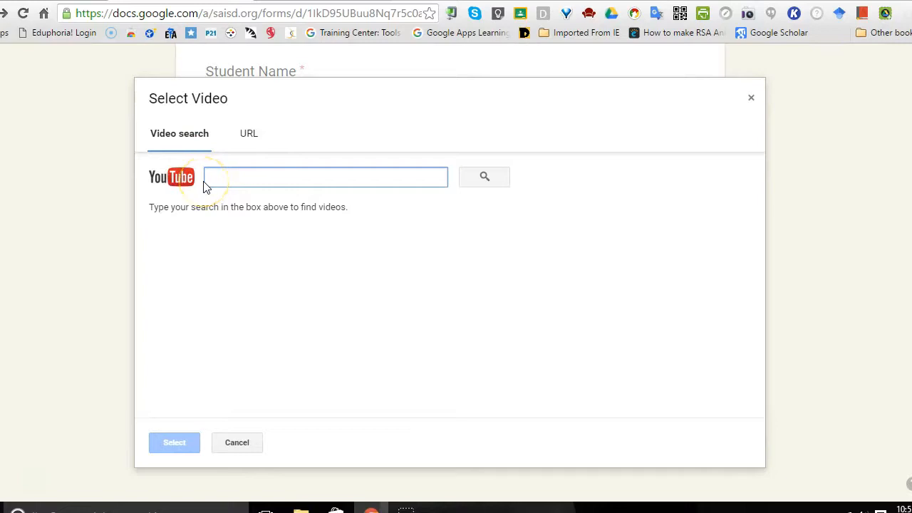
text(Mark Twain)
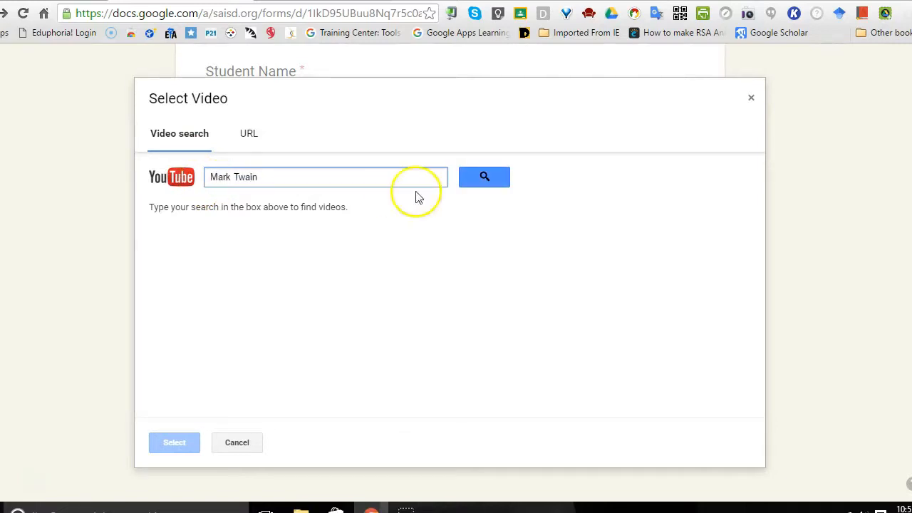
click(499, 176)
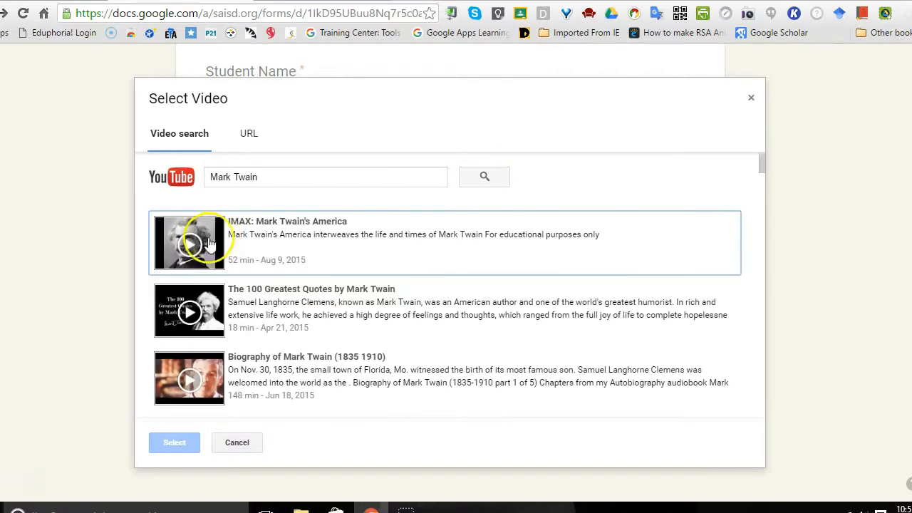
click(191, 245)
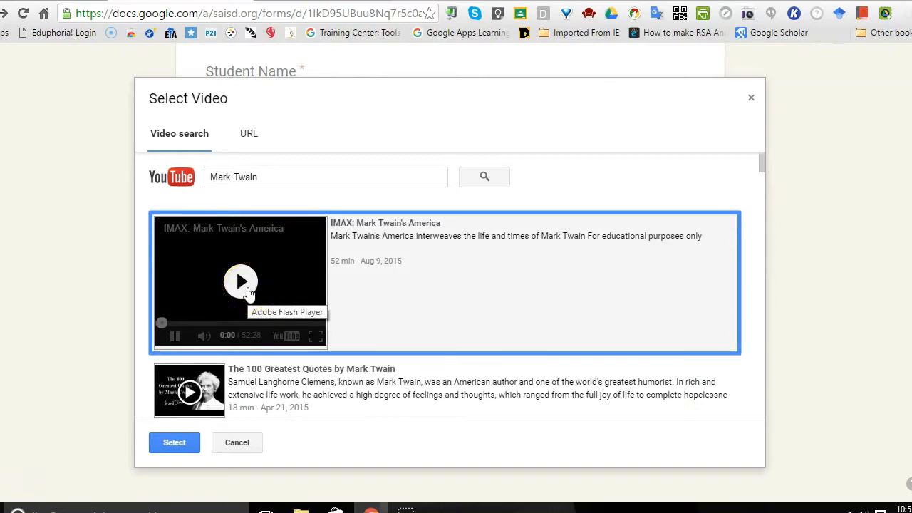
click(163, 443)
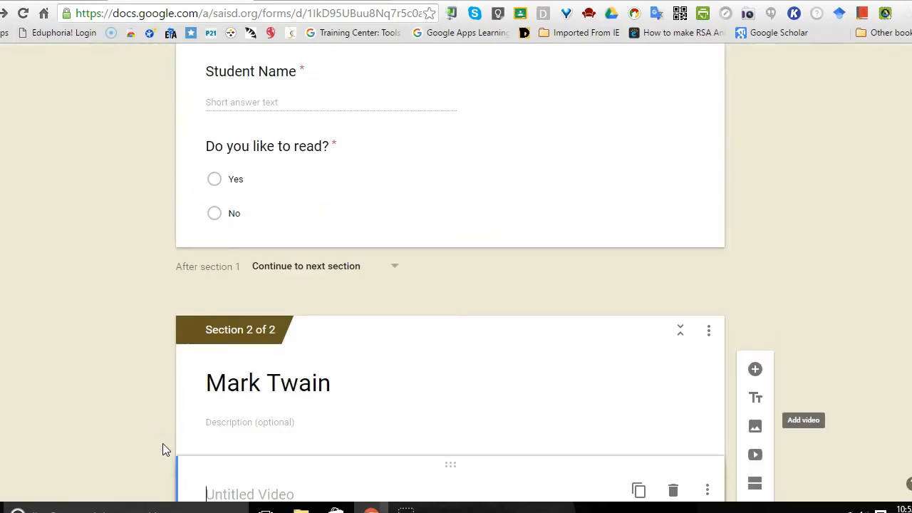
click(689, 257)
scroll(456, 285, down, 4)
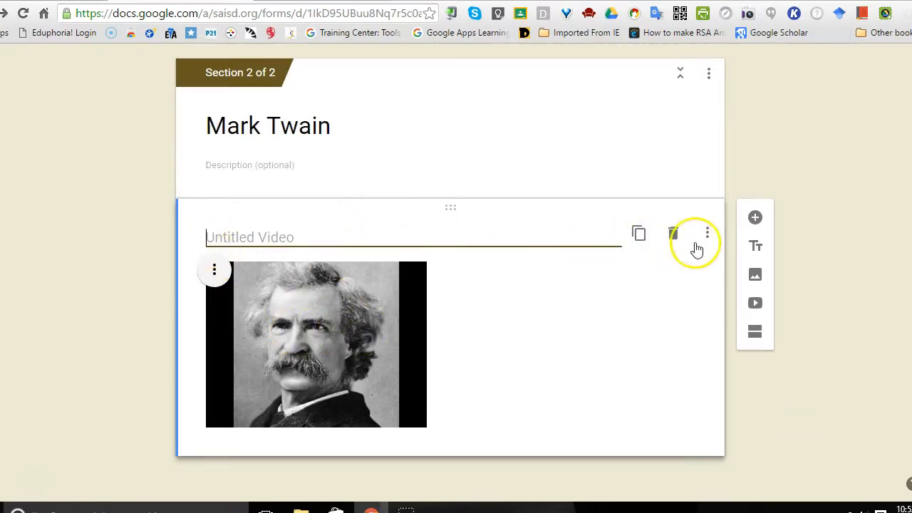
click(710, 235)
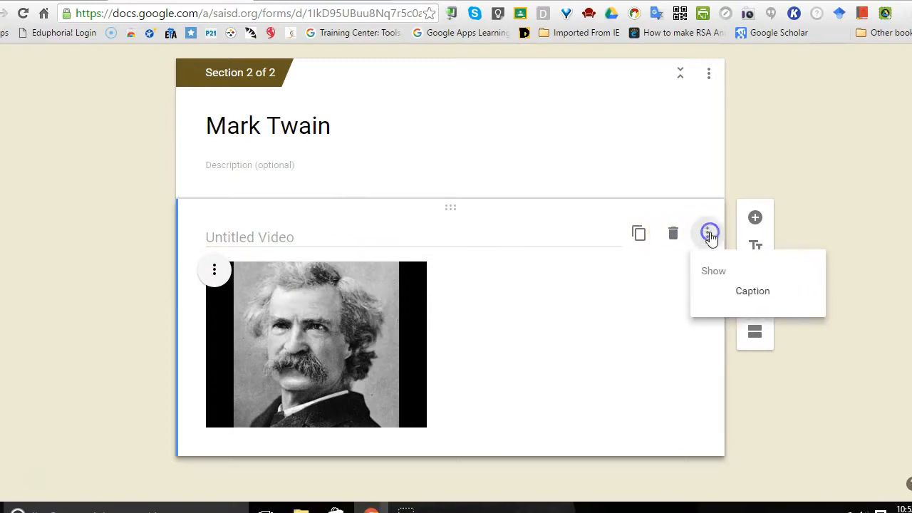
click(639, 348)
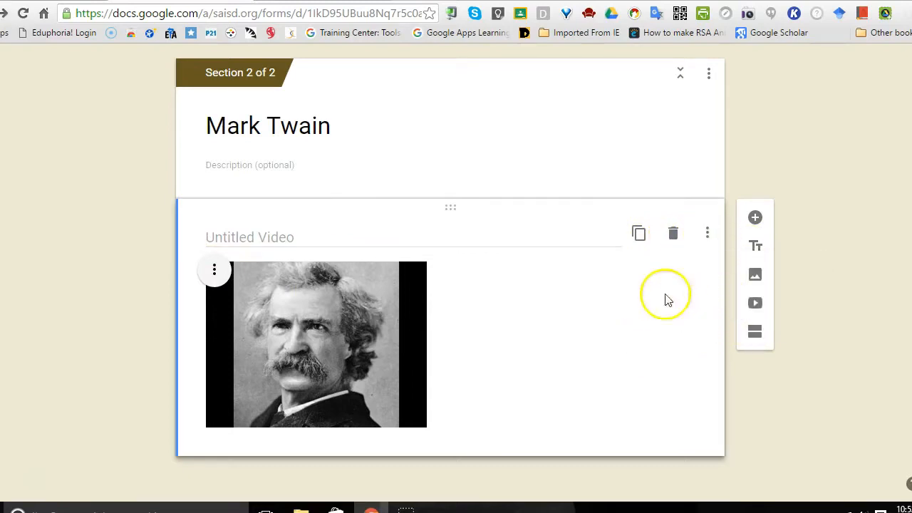
Step: Add a Paragraph question below the video titled "Write 3 things you learned about Mark Twain."
click(756, 219)
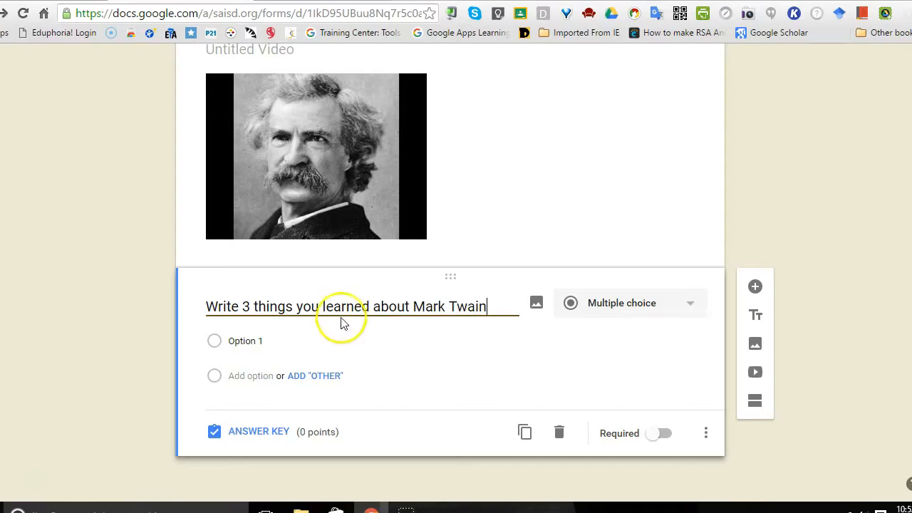
click(691, 306)
click(632, 256)
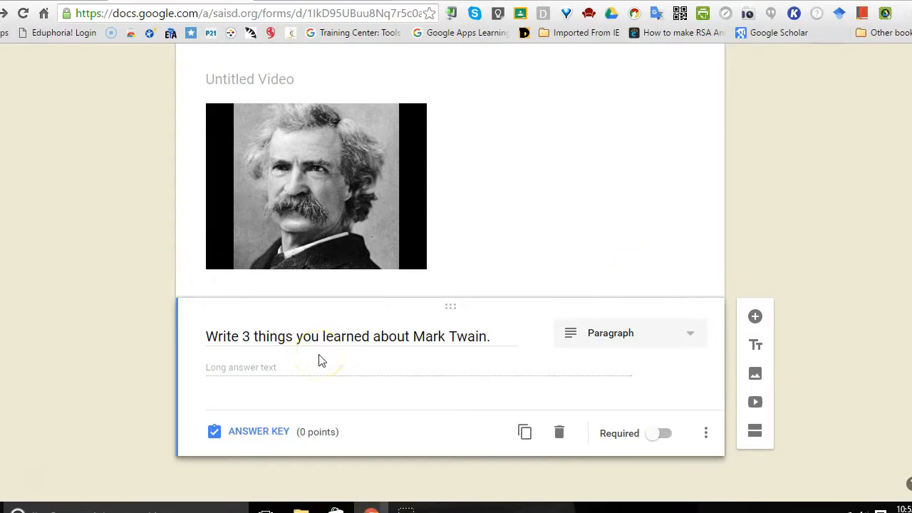
Step: Assign 20 points to the Mark Twain paragraph question in its answer key and return to editing the question
click(255, 434)
click(650, 399)
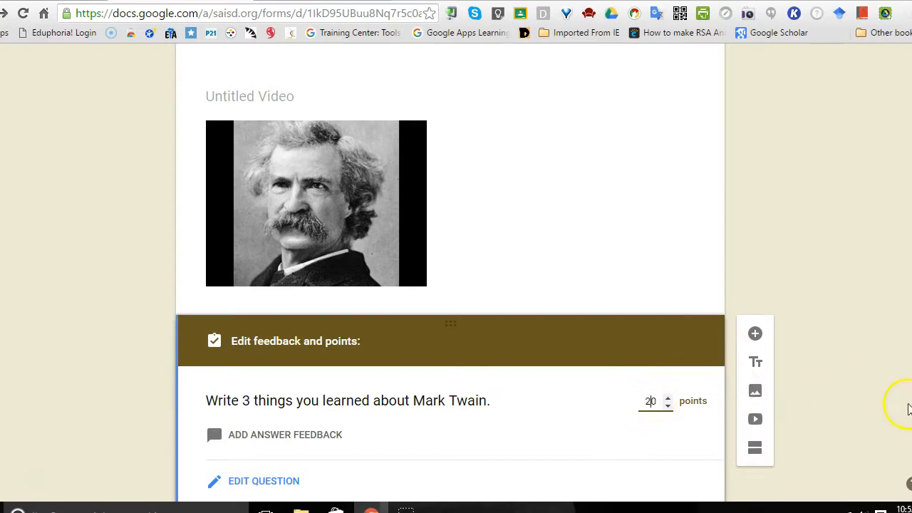
scroll(909, 484, down, 1)
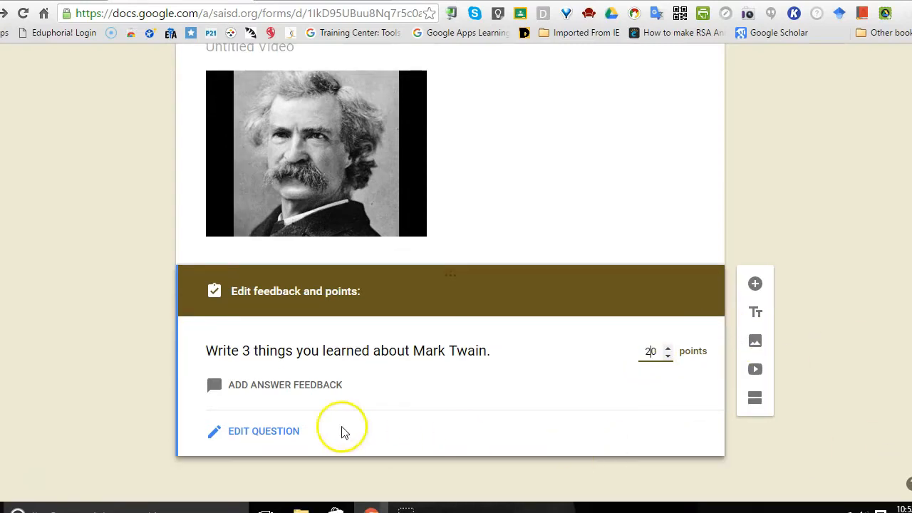
click(278, 432)
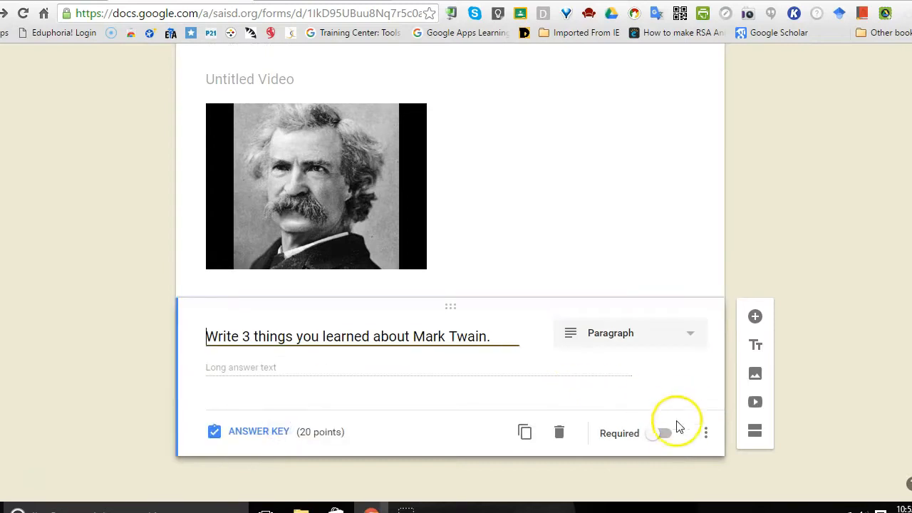
Step: Make the "Write 3 things you learned about Mark Twain." question required
click(664, 435)
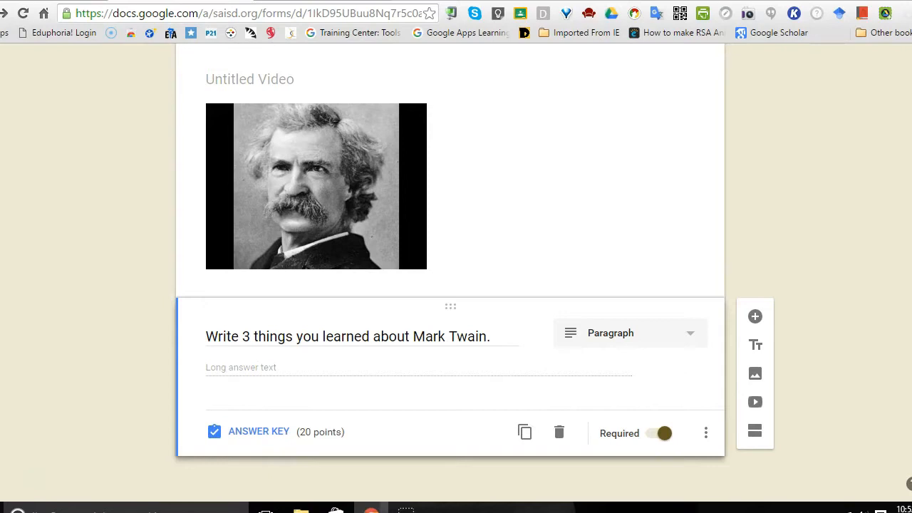
Step: Enable answer-based section navigation for "Do you like to read?", sending Yes to section 2 (Mark Twain) and No to Submit form
scroll(451, 271, up, 7)
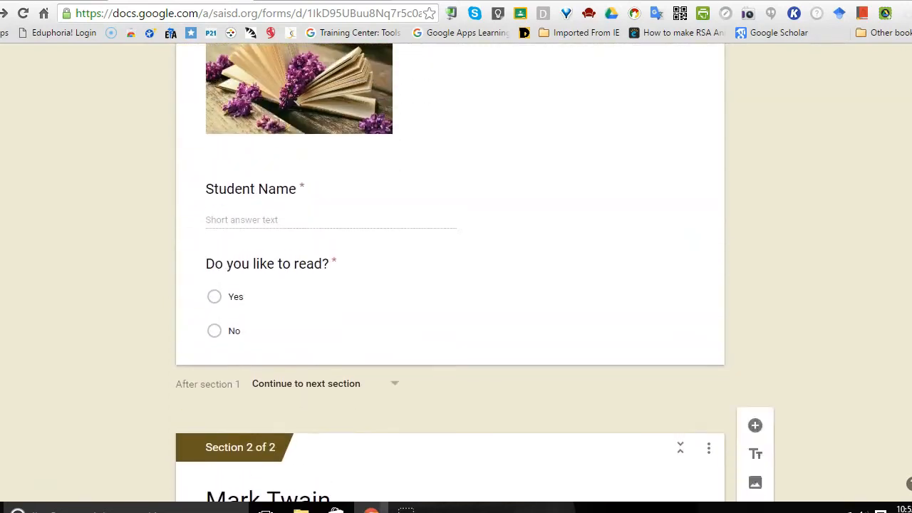
scroll(499, 285, up, 1)
click(473, 326)
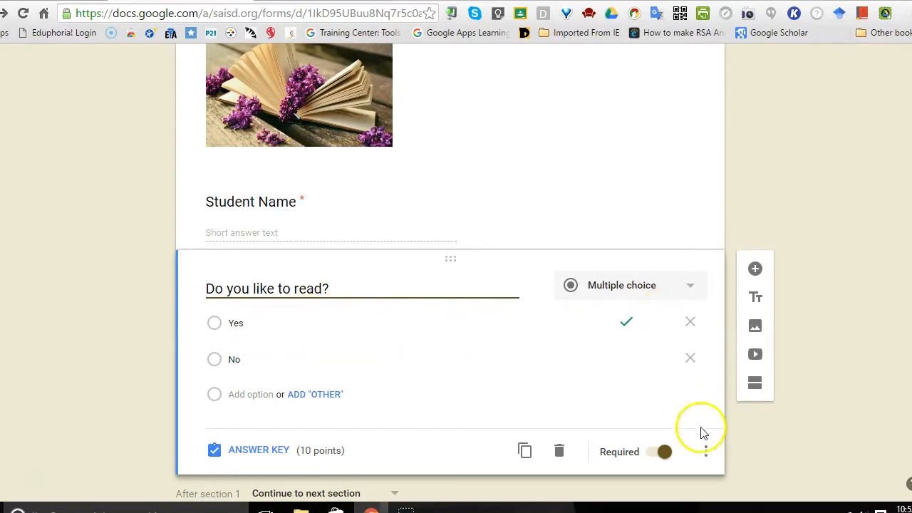
click(706, 451)
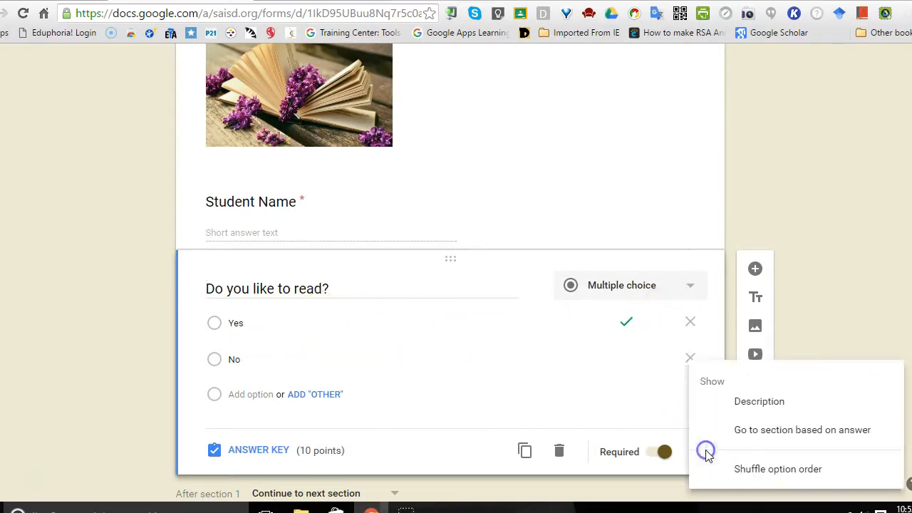
click(781, 426)
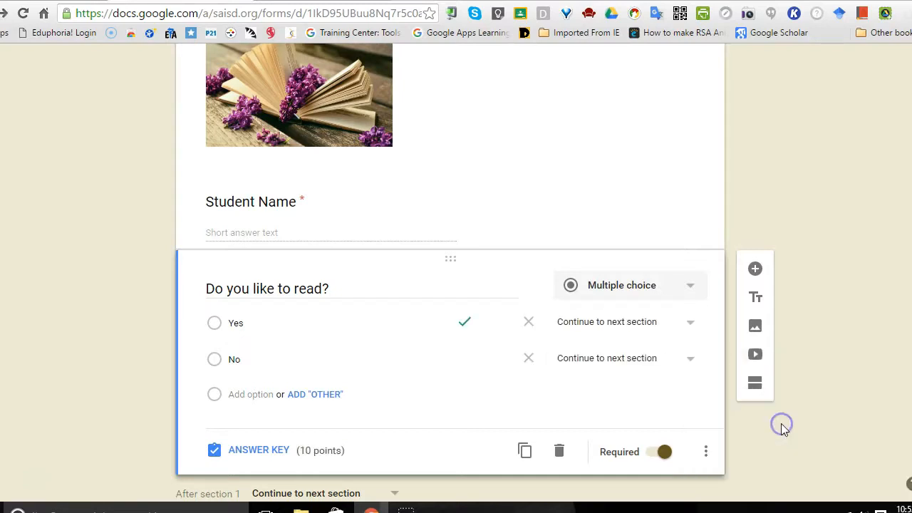
click(691, 324)
click(591, 384)
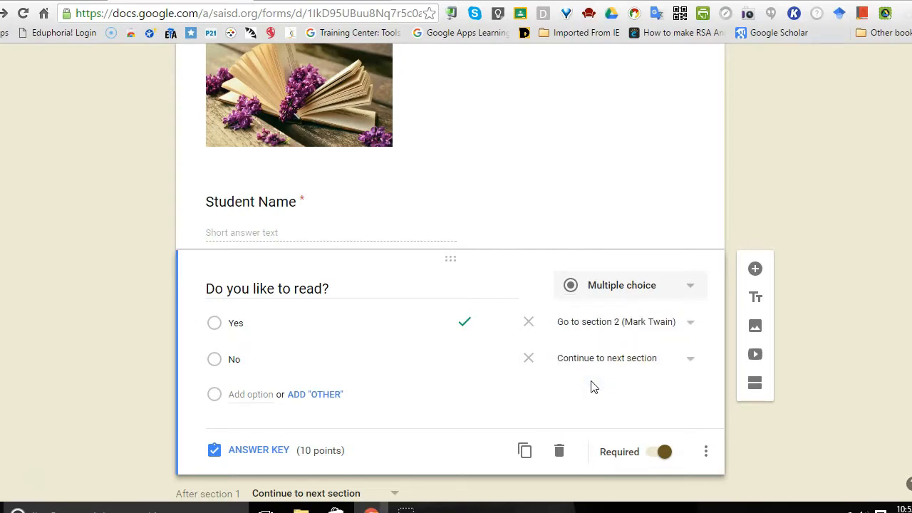
click(692, 361)
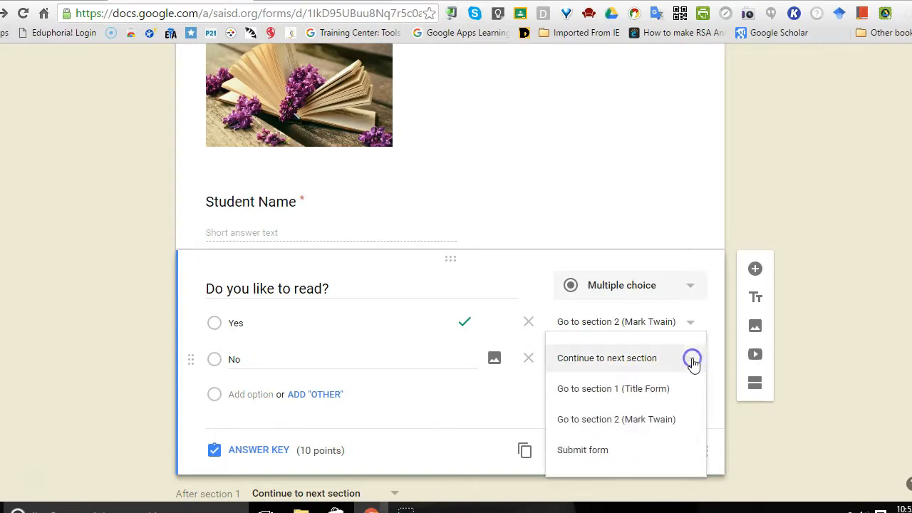
click(573, 449)
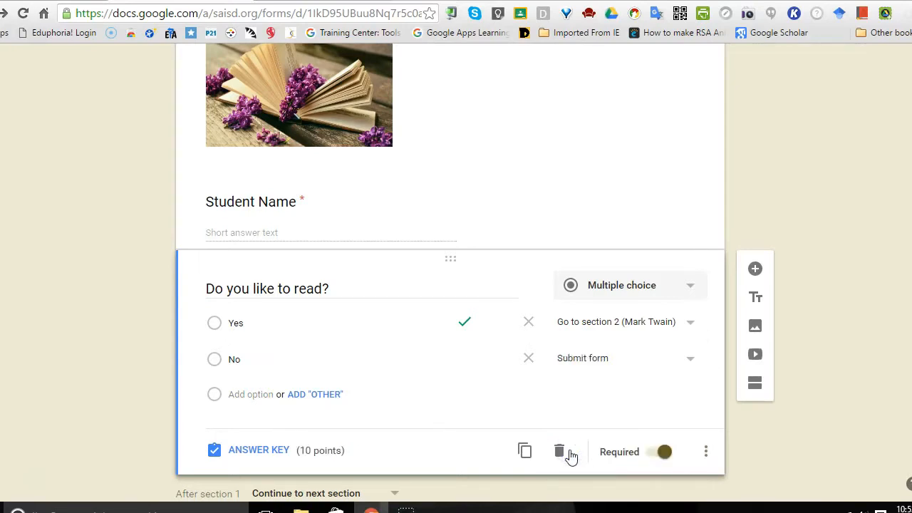
Step: Preview the form and look over its first page, including the header, image, Student Name field and reading question
scroll(456, 271, up, 5)
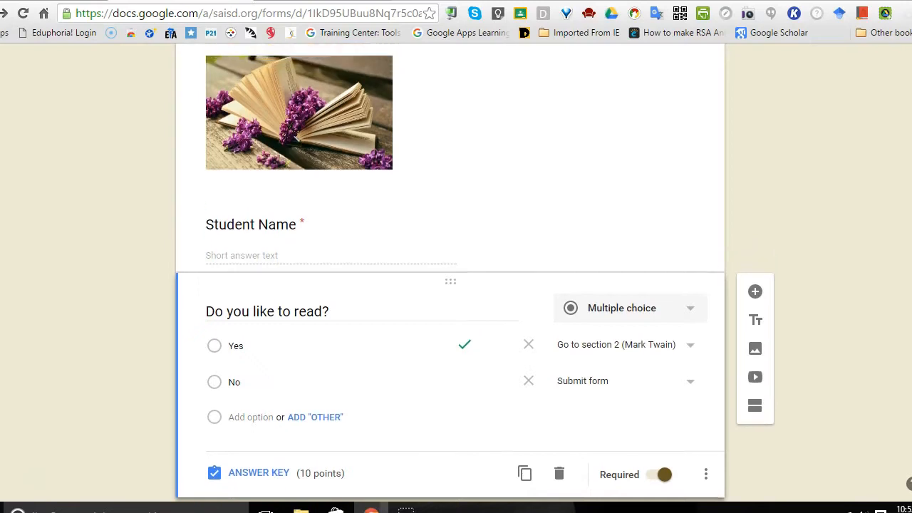
click(686, 67)
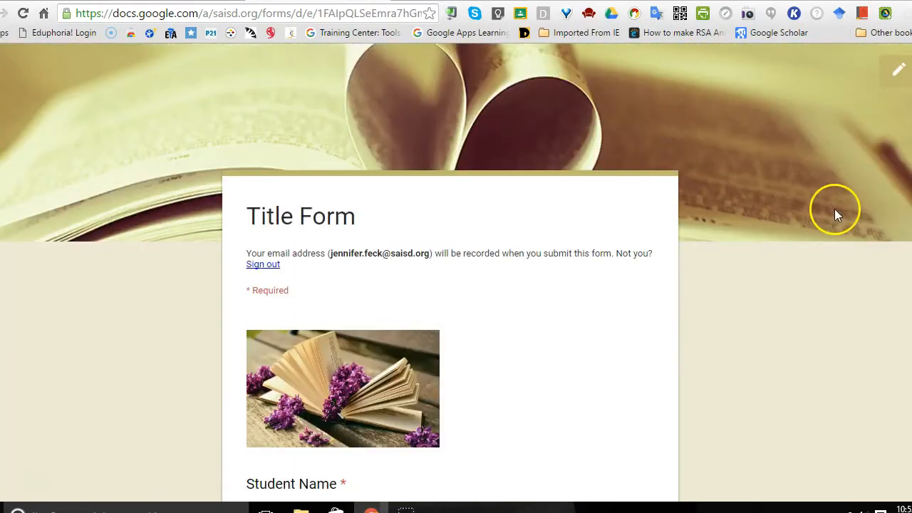
scroll(456, 271, down, 3)
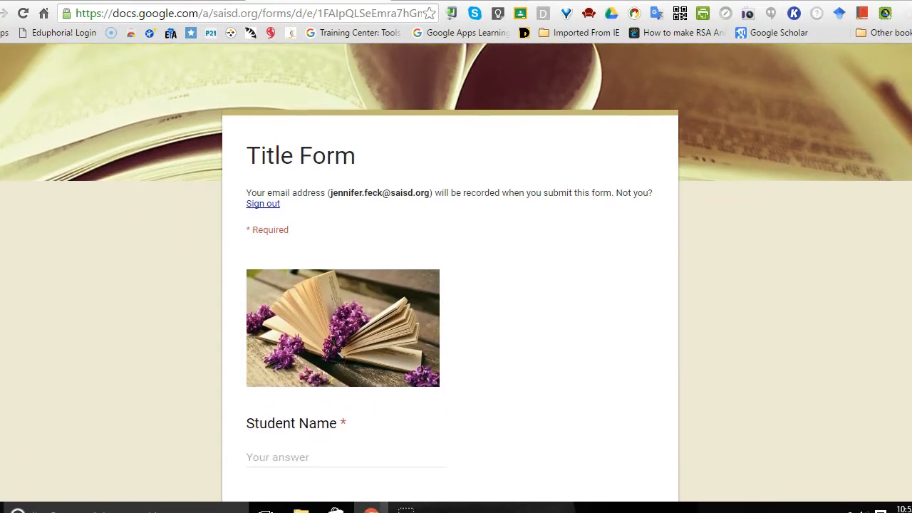
scroll(456, 271, down, 2)
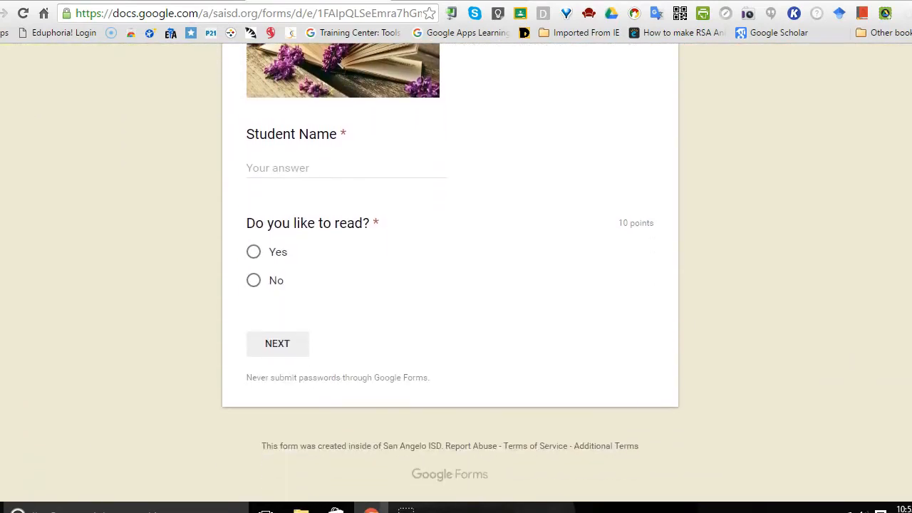
scroll(456, 271, up, 4)
scroll(456, 271, down, 3)
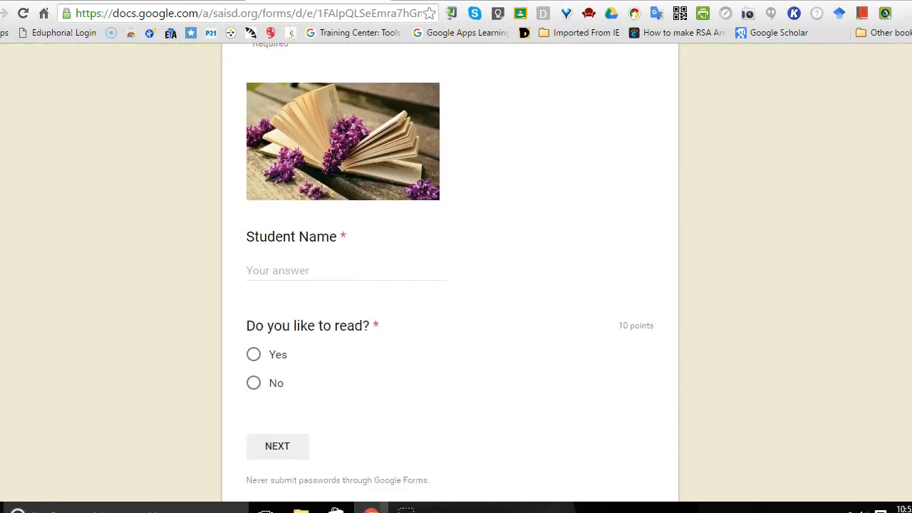
scroll(451, 271, down, 1)
scroll(450, 270, up, 3)
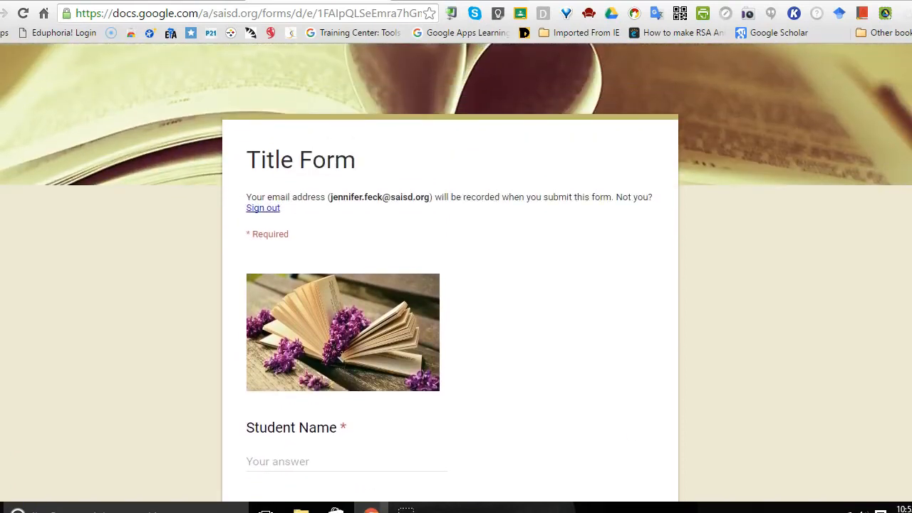
scroll(465, 235, down, 2)
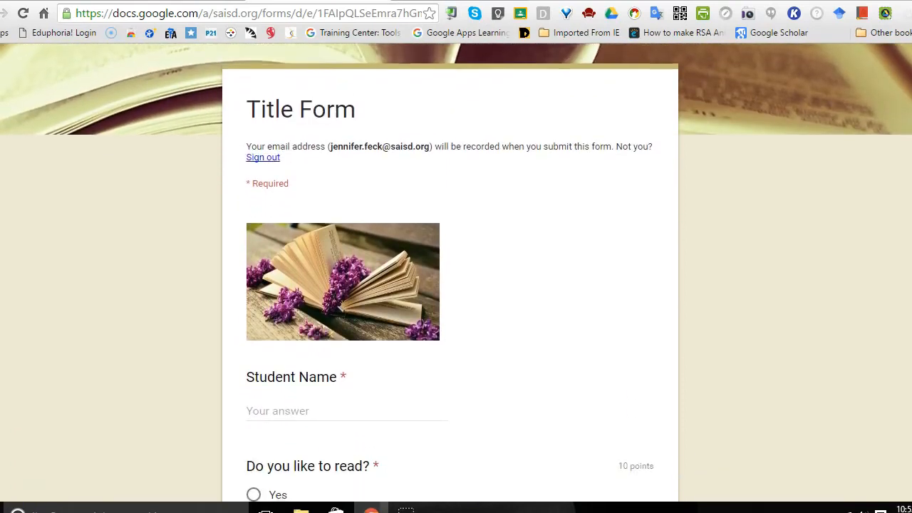
Step: Submit a test response with Student Name "Me", "Yes" for the reading question and "1 2 3" for the Mark Twain question
click(260, 317)
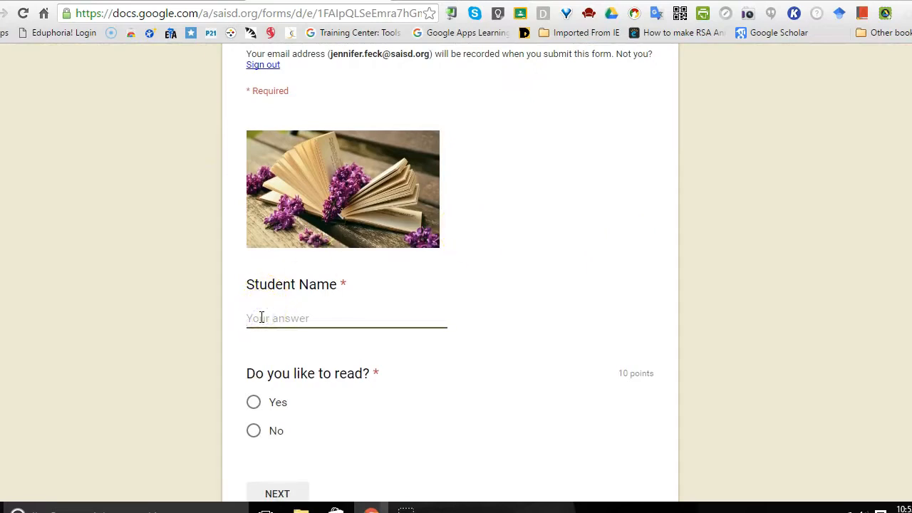
text(Me)
click(253, 403)
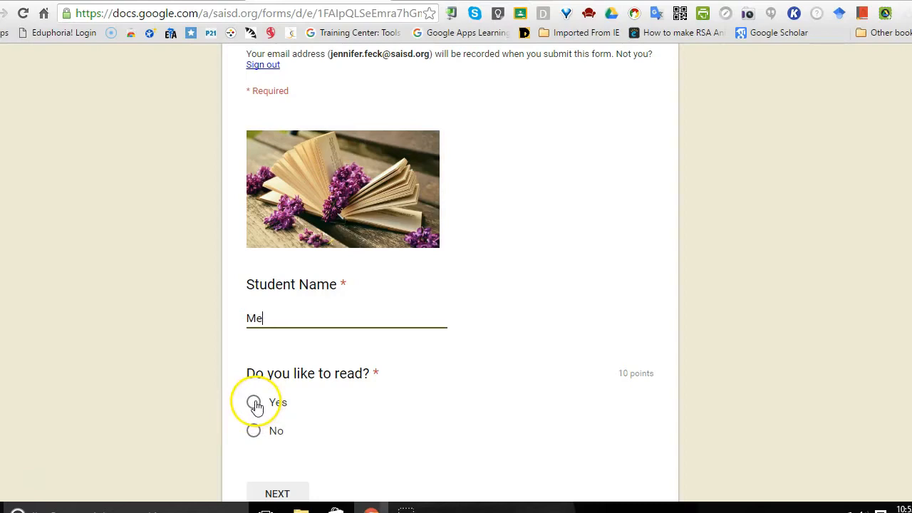
scroll(450, 271, down, 2)
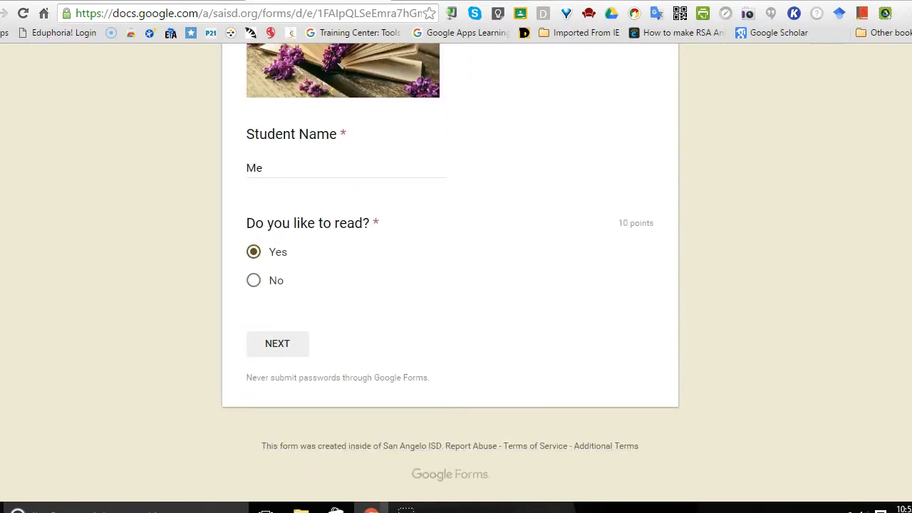
click(278, 344)
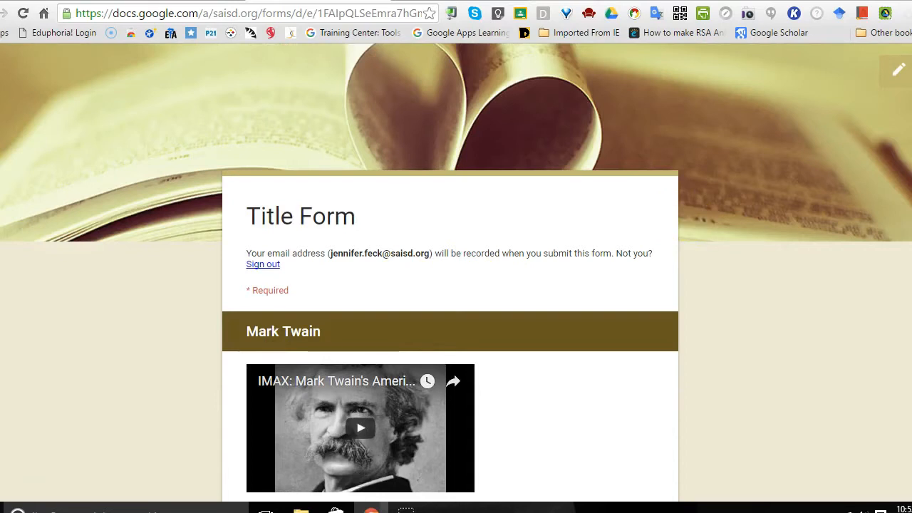
scroll(318, 405, down, 3)
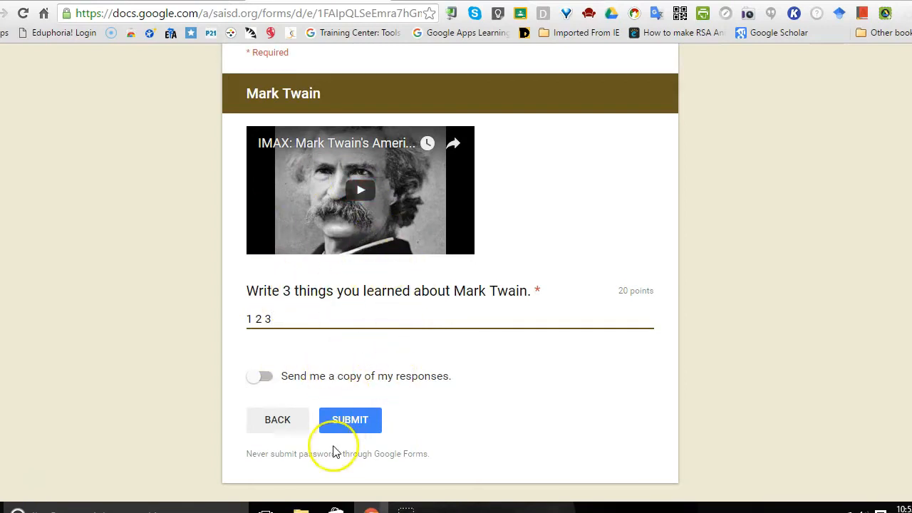
click(352, 421)
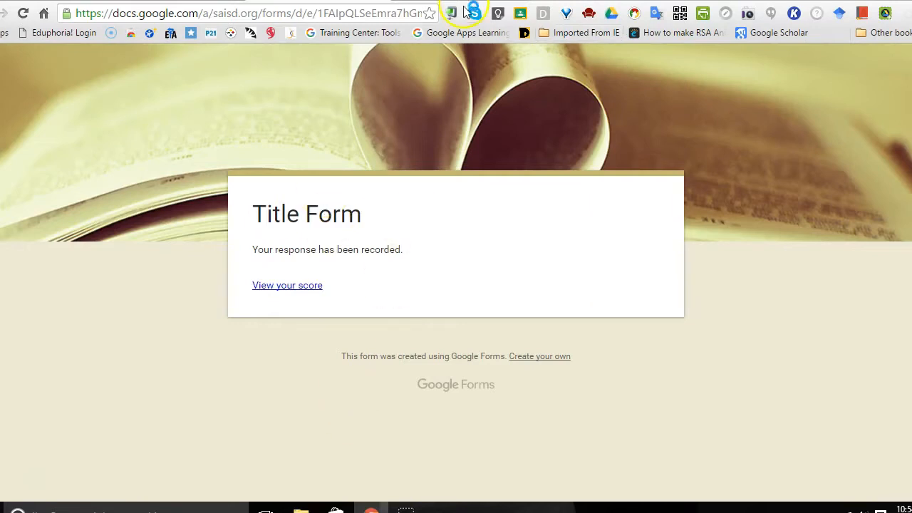
Step: Preview the form again from the editor, view the submitted response's score, and close the preview pages to return to the editor
click(378, 1)
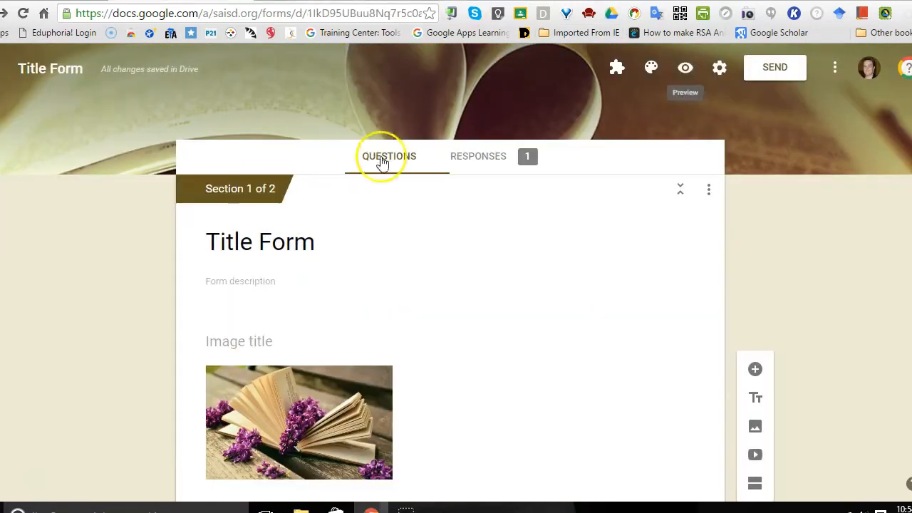
click(683, 71)
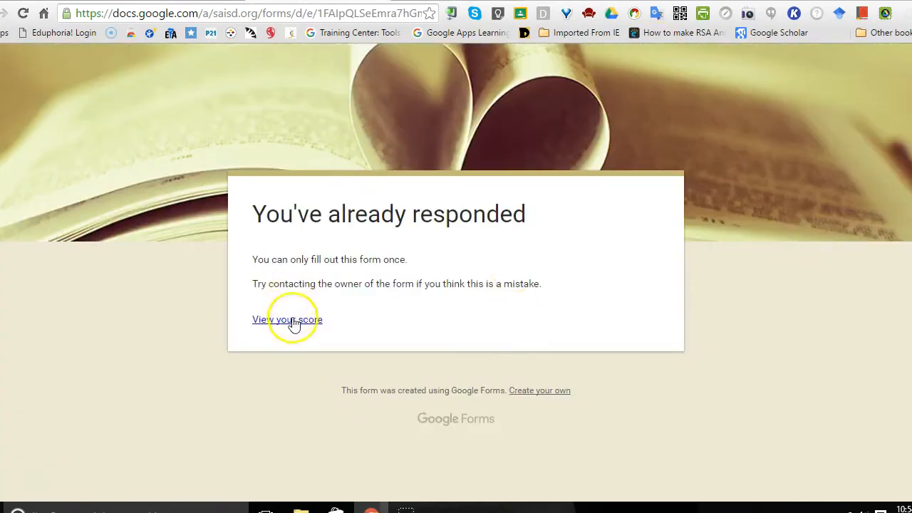
click(294, 320)
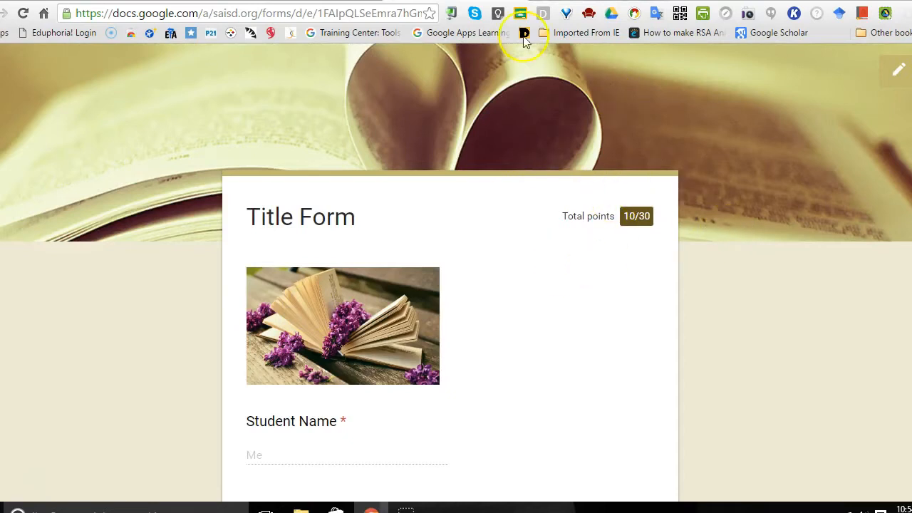
key(ctrl+w)
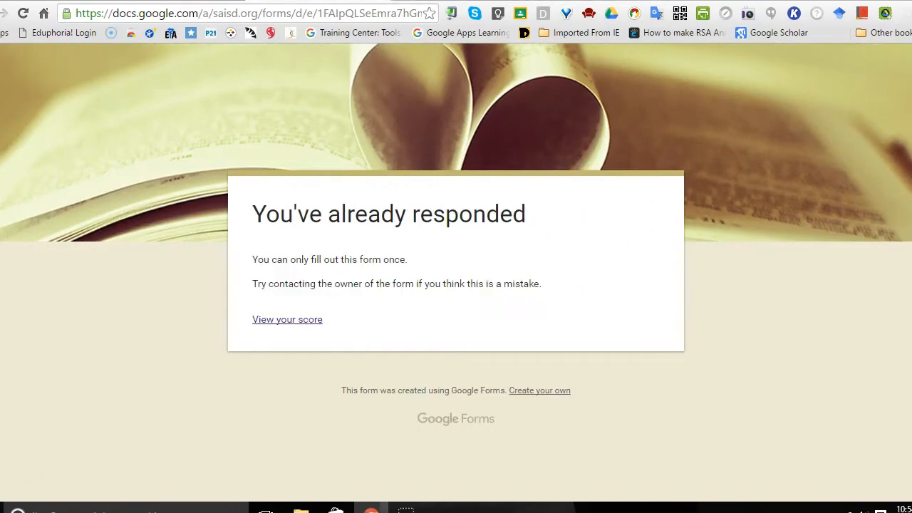
key(ctrl+w)
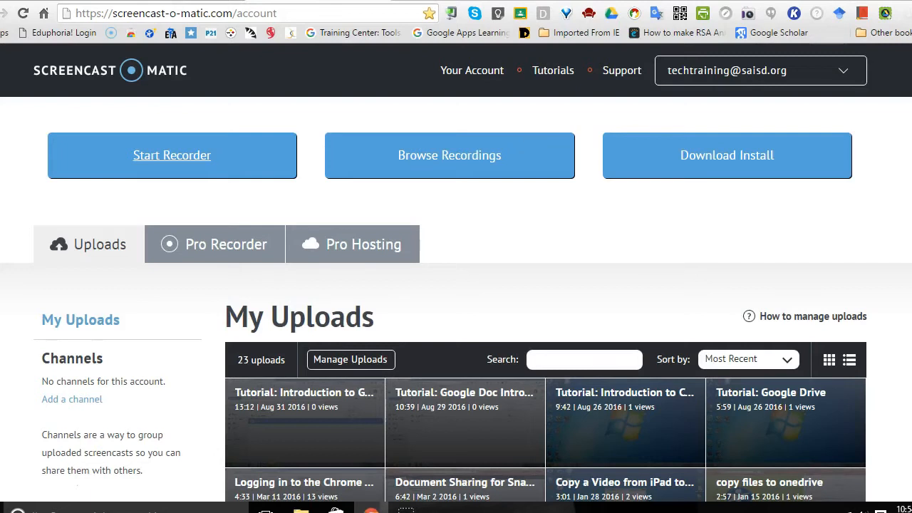
key(ctrl+w)
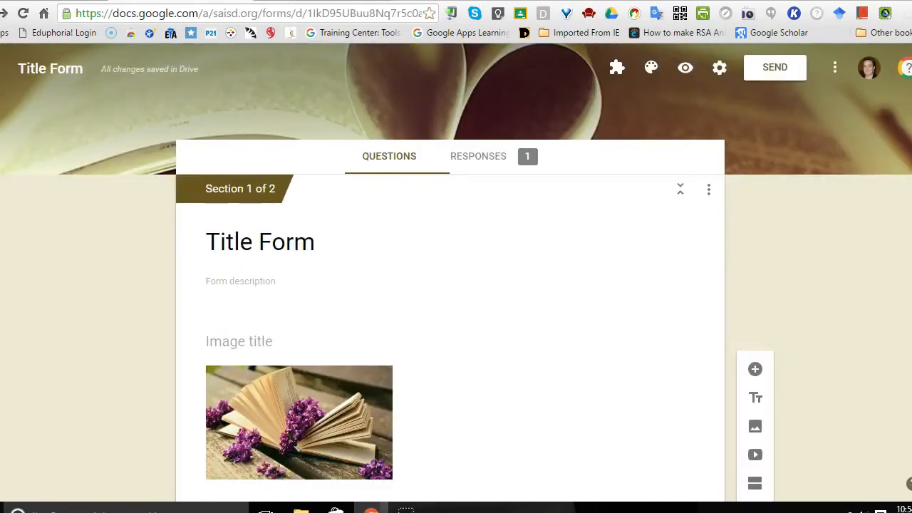
Step: Open the form's response summary and examine the insights, points distribution, scores and answers to each question
scroll(456, 271, down, 2)
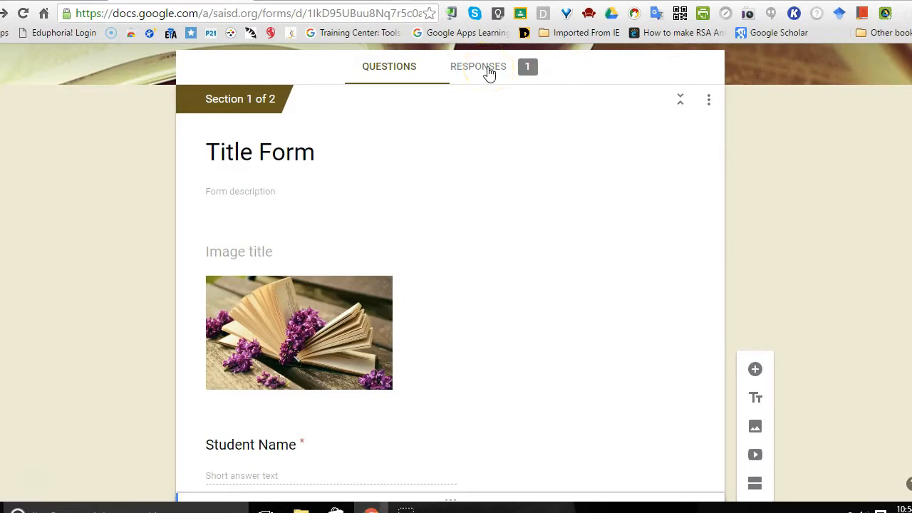
click(489, 69)
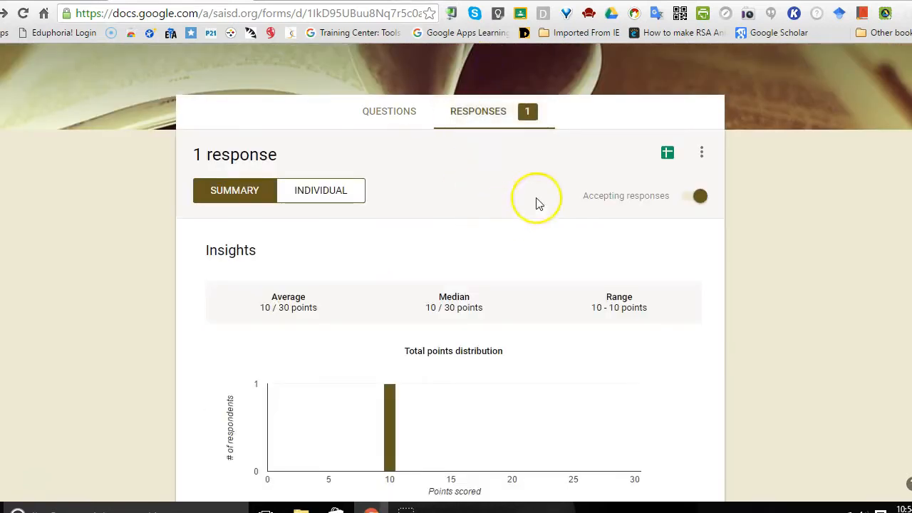
scroll(456, 271, down, 2)
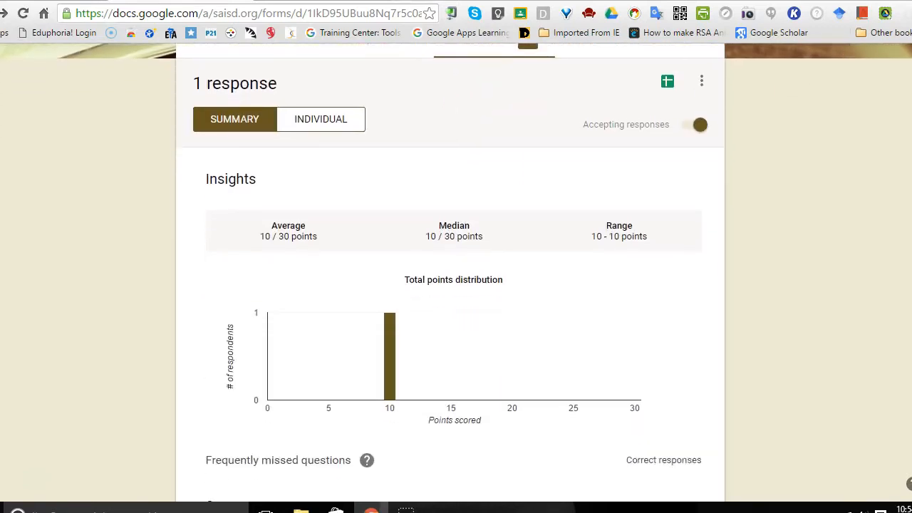
scroll(455, 271, down, 2)
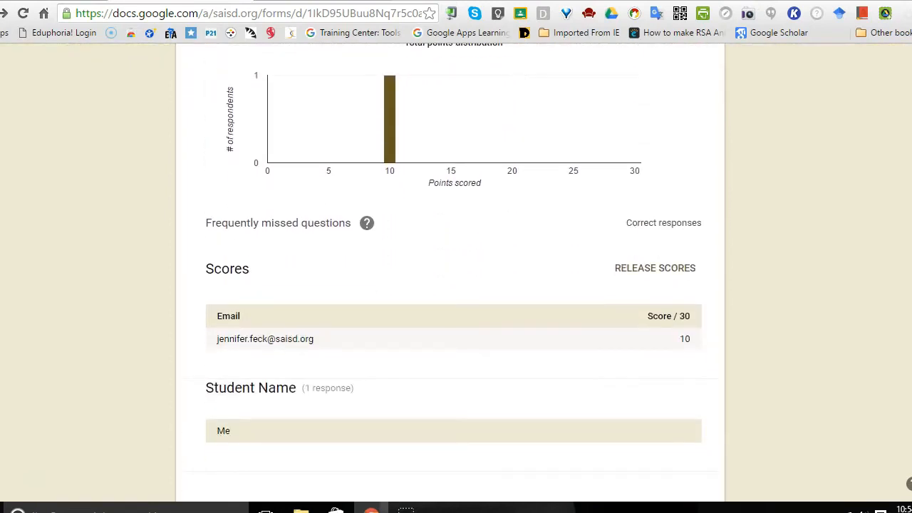
scroll(454, 271, down, 2)
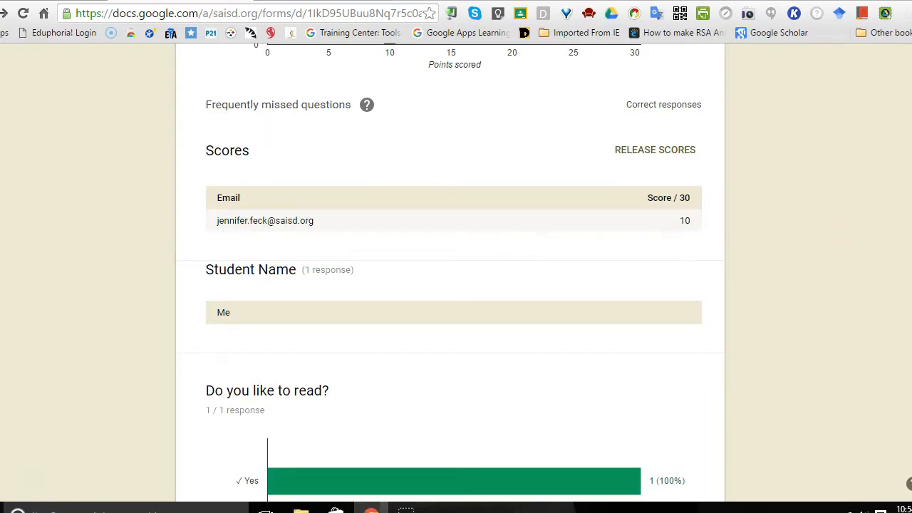
scroll(454, 270, down, 5)
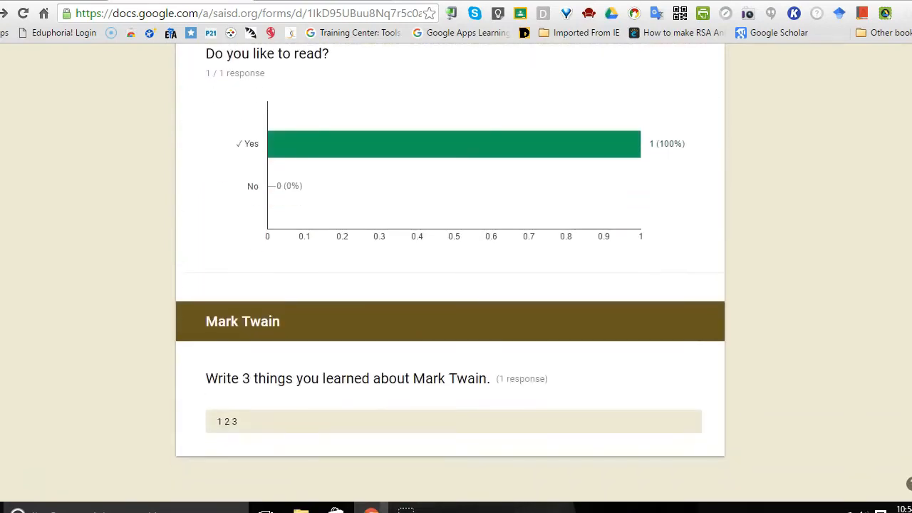
scroll(454, 271, up, 9)
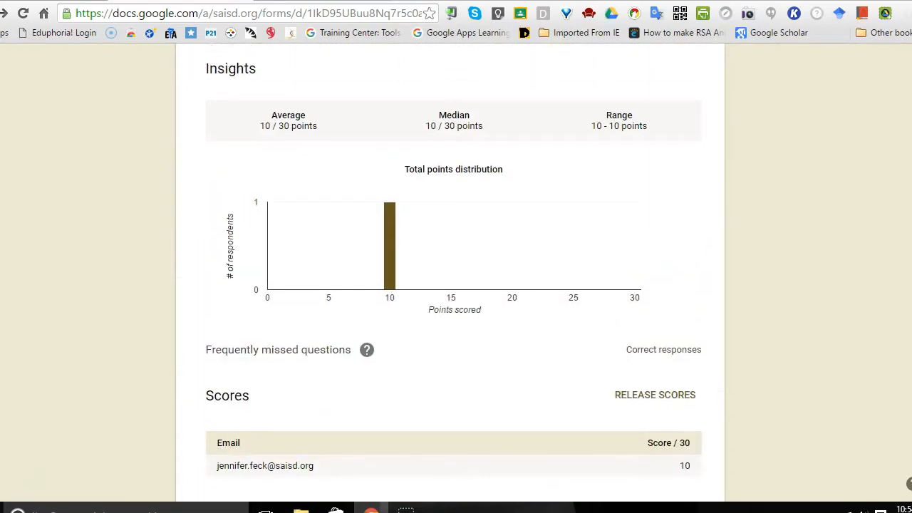
scroll(696, 76, up, 2)
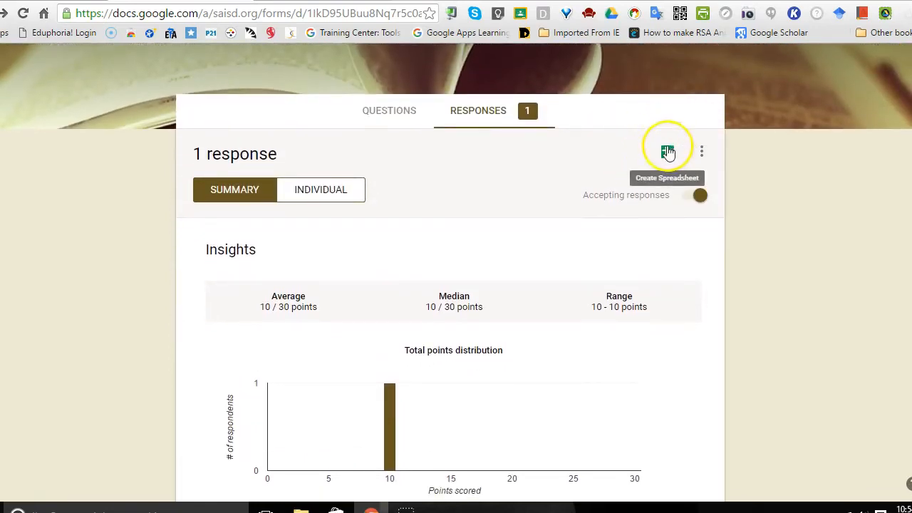
Step: Create a new response spreadsheet named "Title Form (Responses)", view the recorded response in it, and return to the form
click(669, 153)
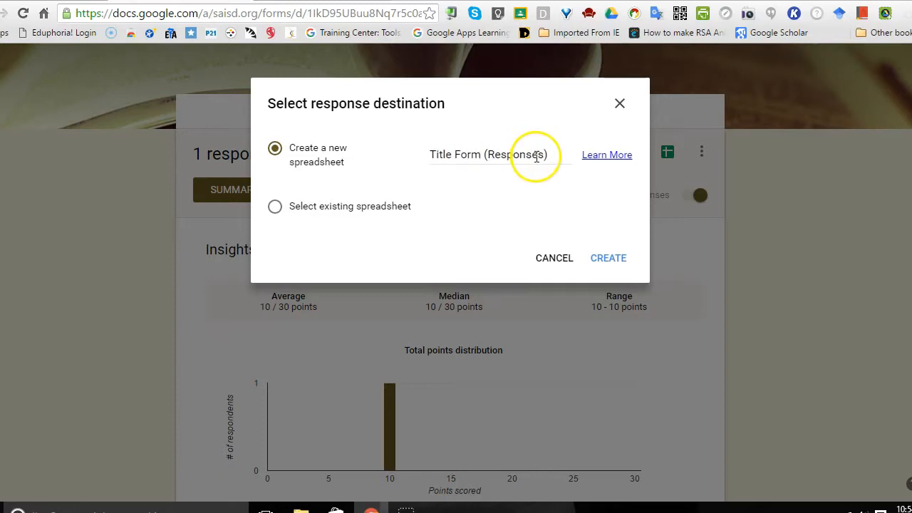
click(608, 260)
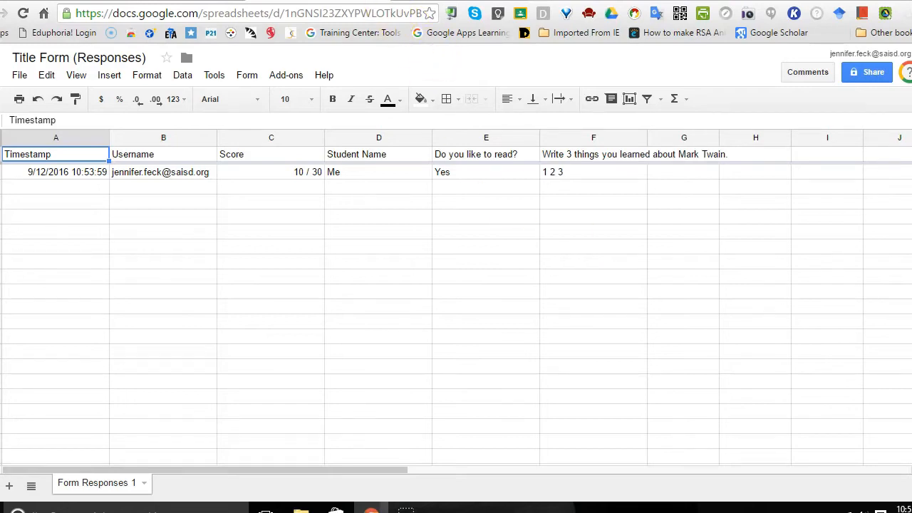
click(179, 1)
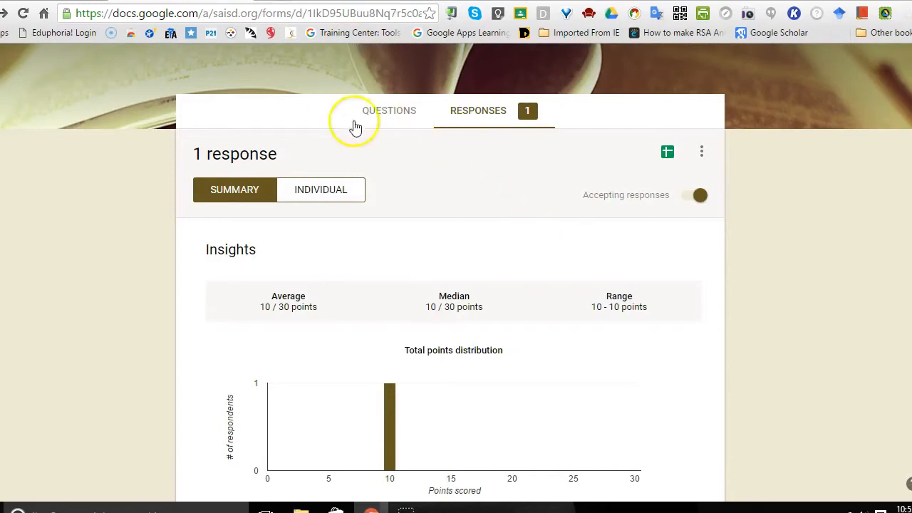
Step: Return to the form's questions and look over the first section, including the Student Name and reading questions
click(377, 112)
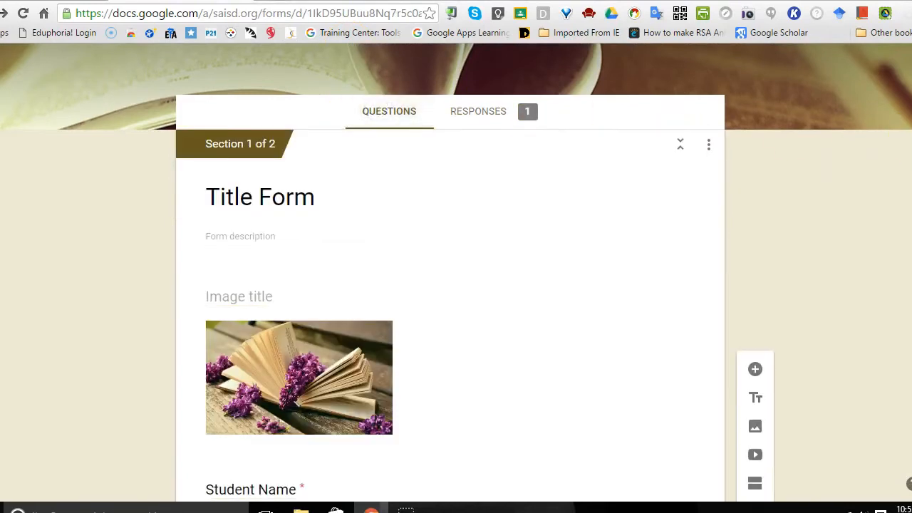
scroll(457, 285, down, 2)
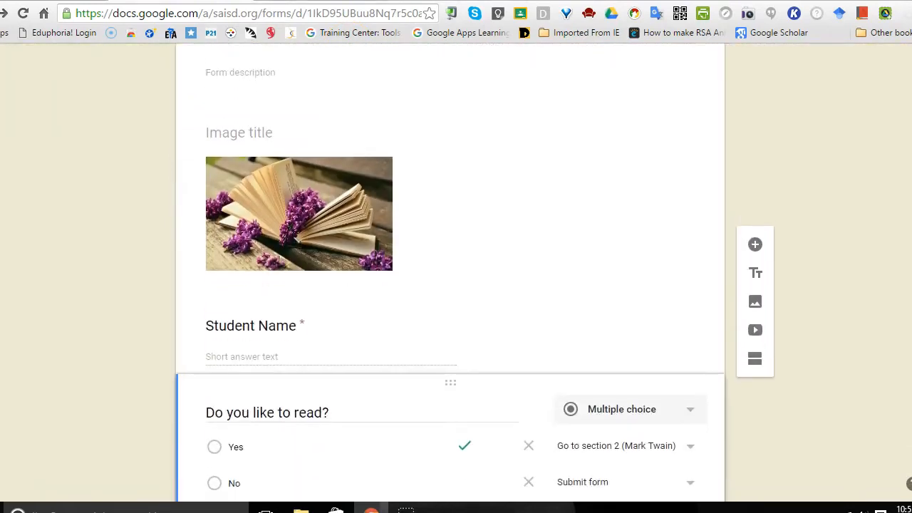
scroll(456, 285, up, 2)
scroll(456, 285, up, 2)
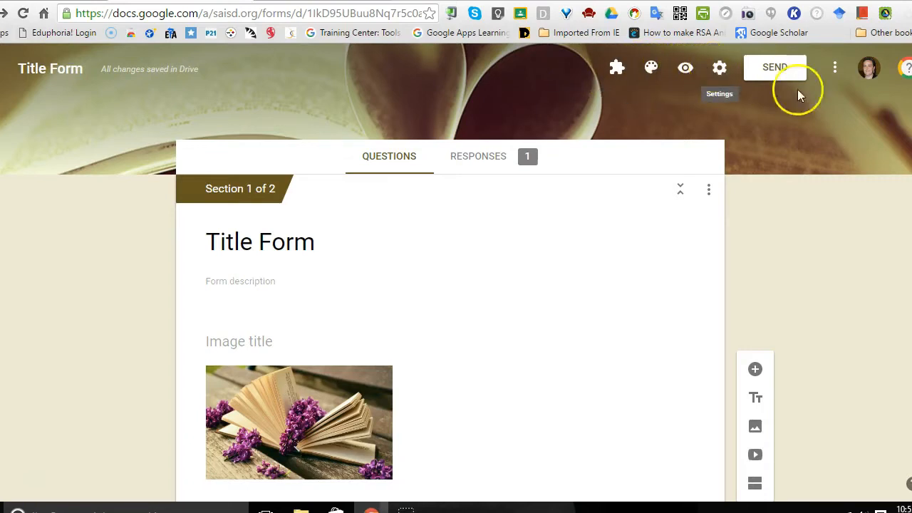
scroll(876, 252, down, 4)
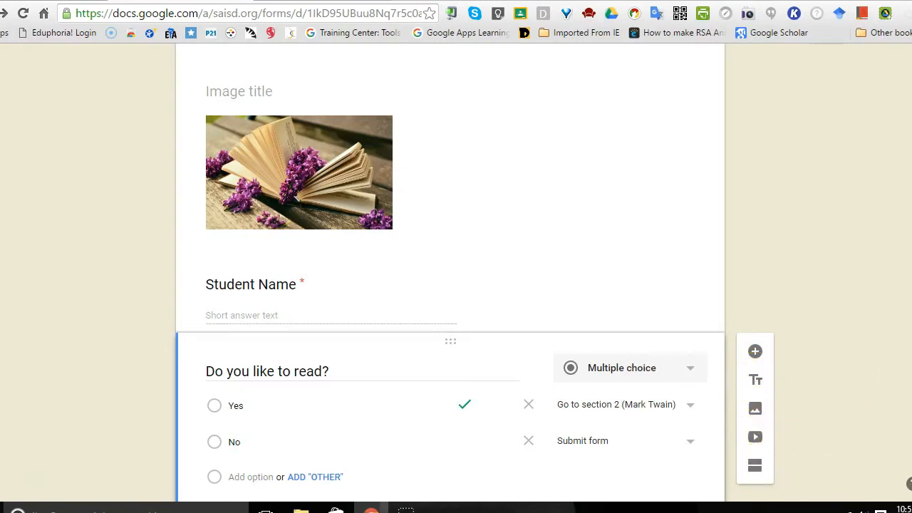
scroll(456, 270, up, 5)
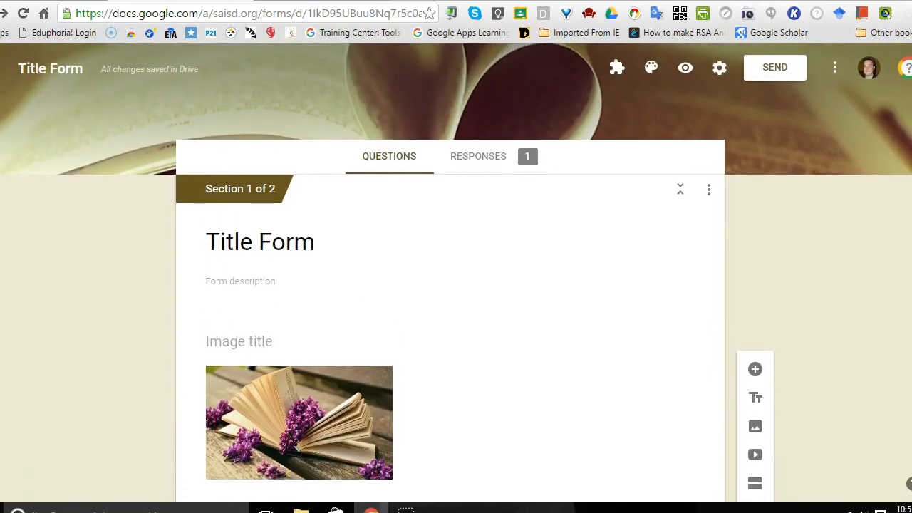
Step: Look over the email fields for sending the form, display its shortened link, and close the sending options without sending
click(777, 74)
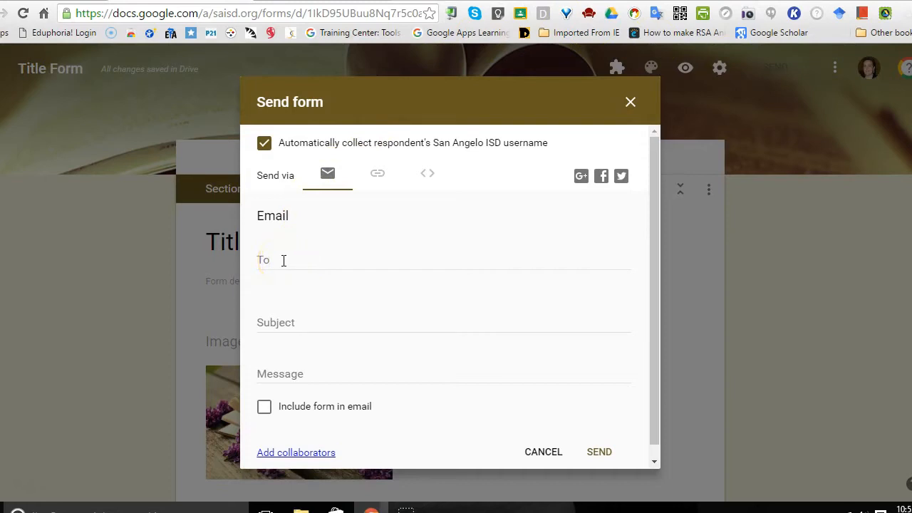
click(351, 260)
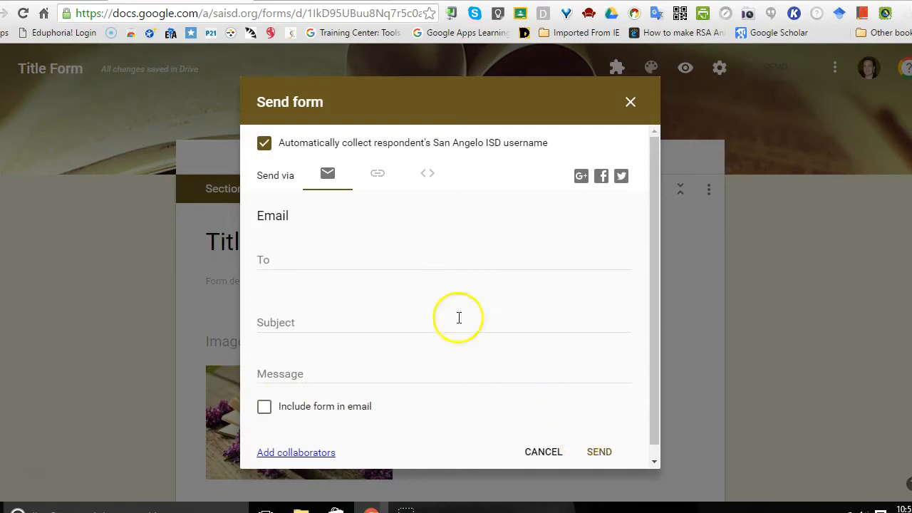
click(377, 176)
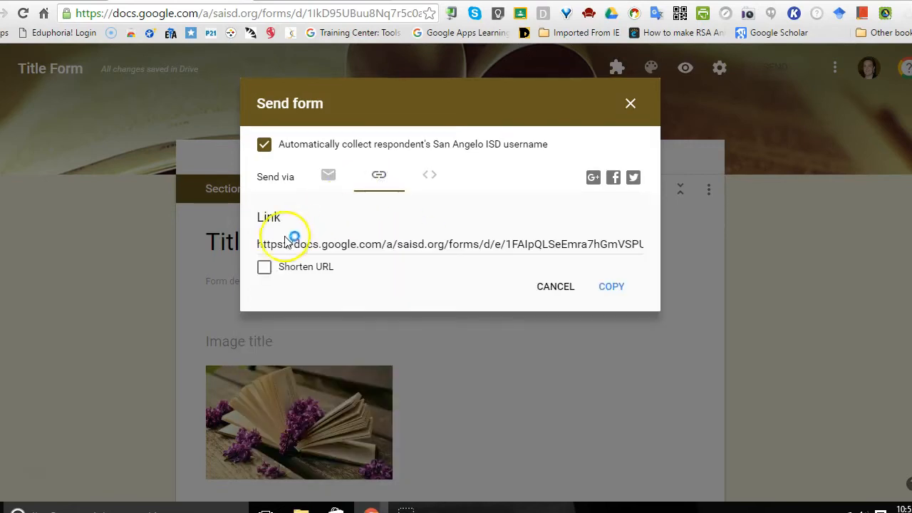
click(264, 269)
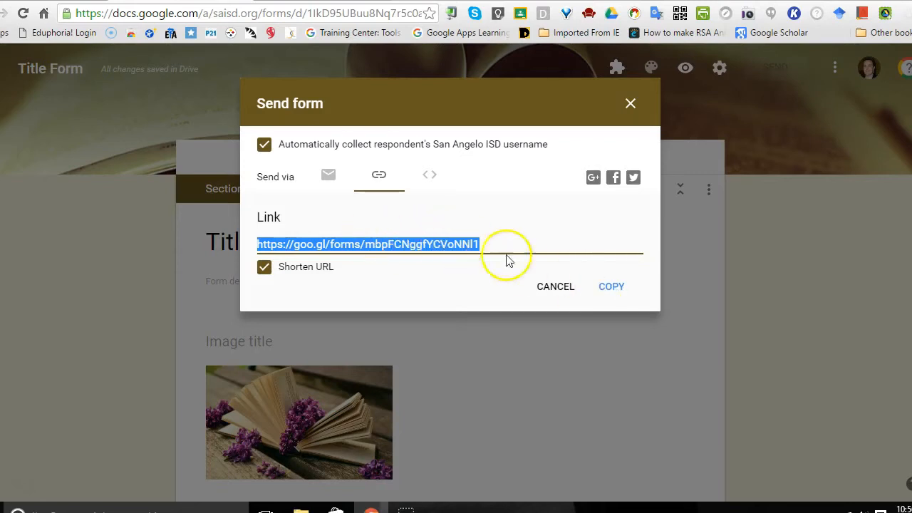
click(554, 286)
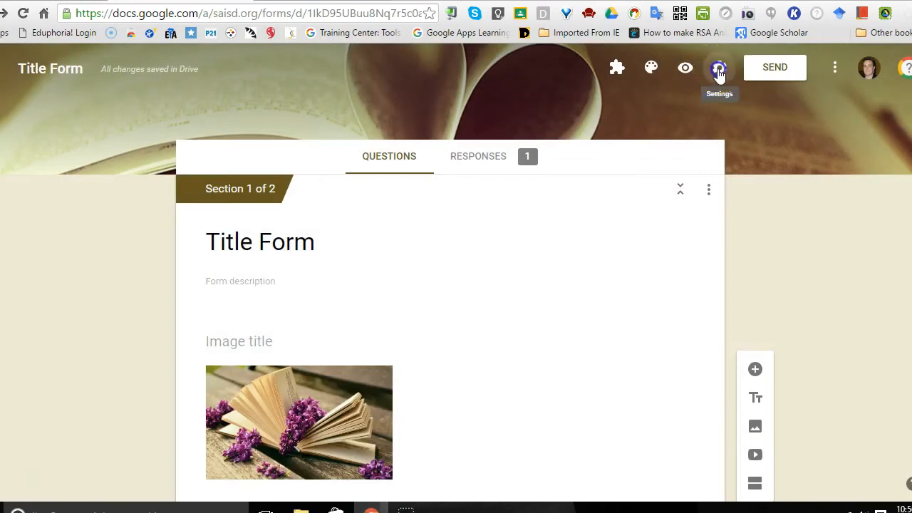
Step: Check the general sign-in and response-limit settings without changing them, and view the form's embed HTML code without copying it
click(718, 69)
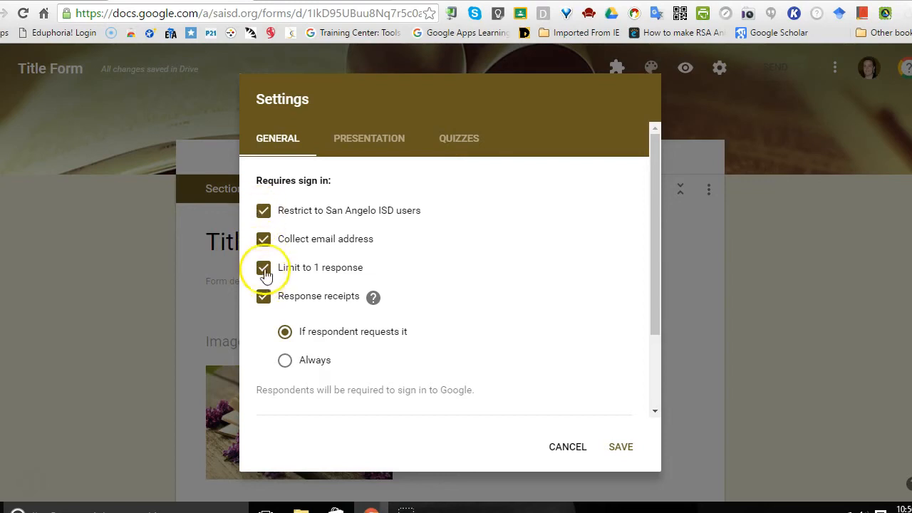
click(568, 446)
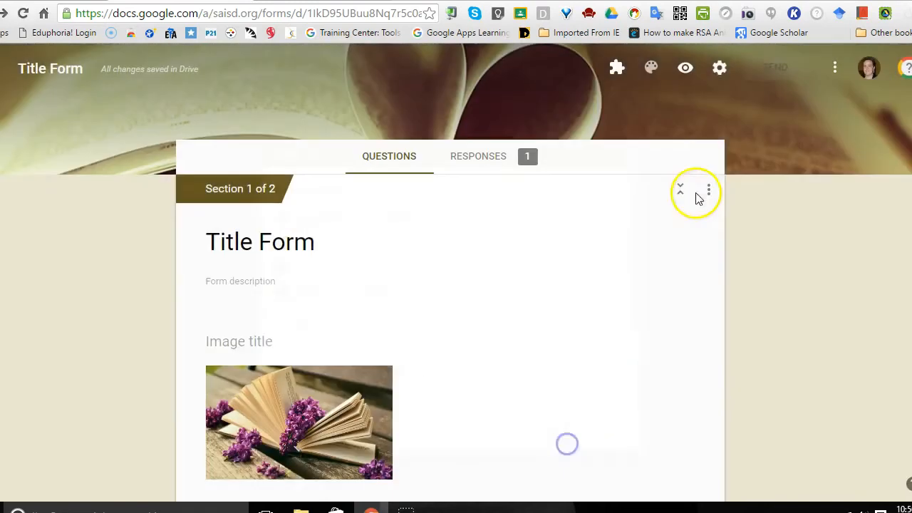
click(776, 69)
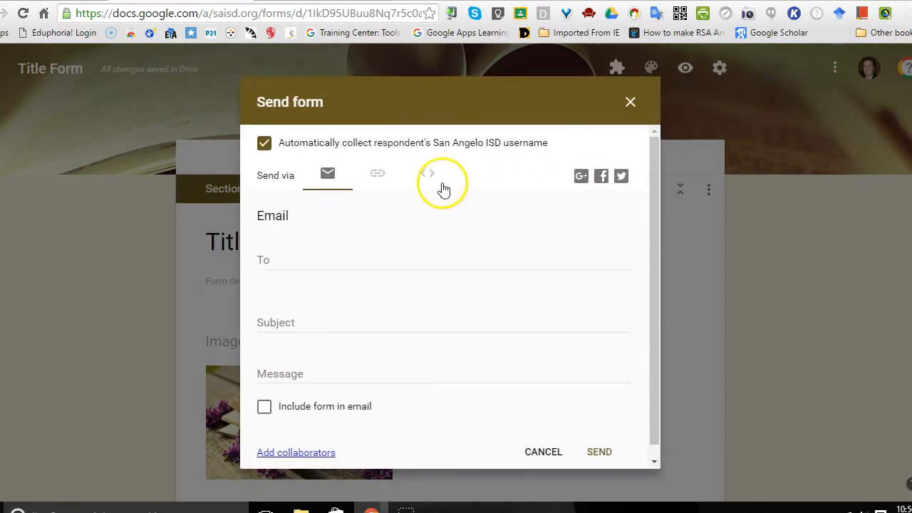
click(428, 175)
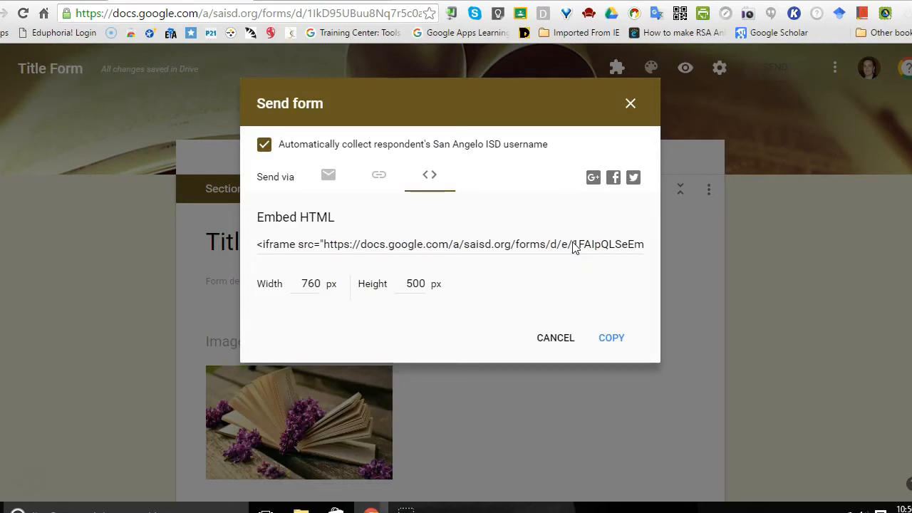
click(558, 341)
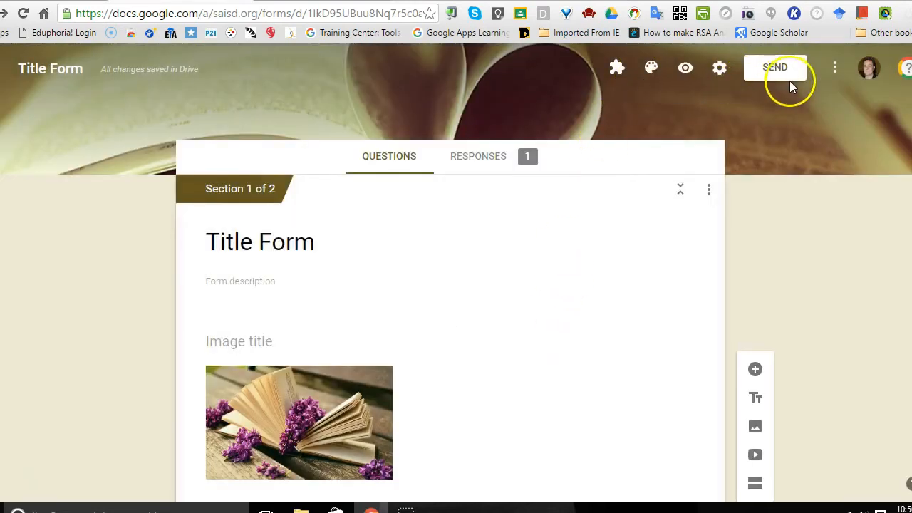
Step: Look at the form's additional options, view the Training for Google Apps topics for Forms, and close the training list
click(836, 73)
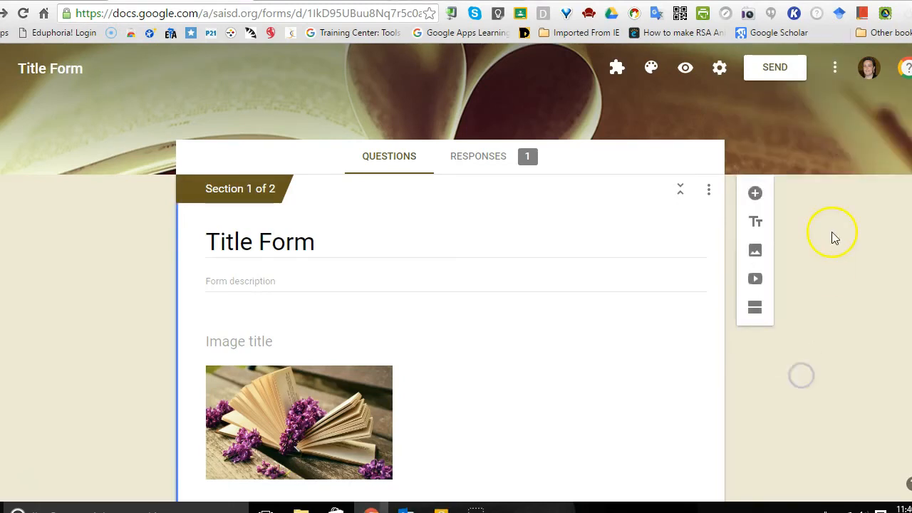
click(908, 73)
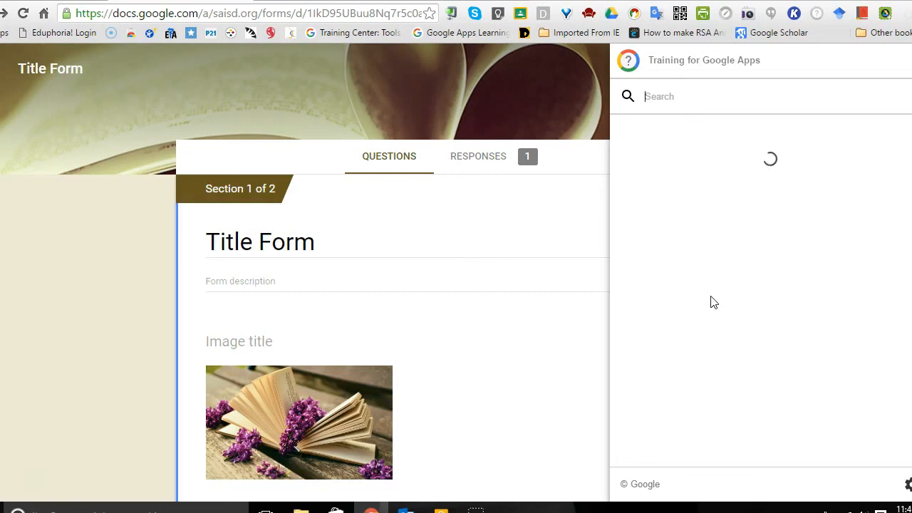
click(567, 94)
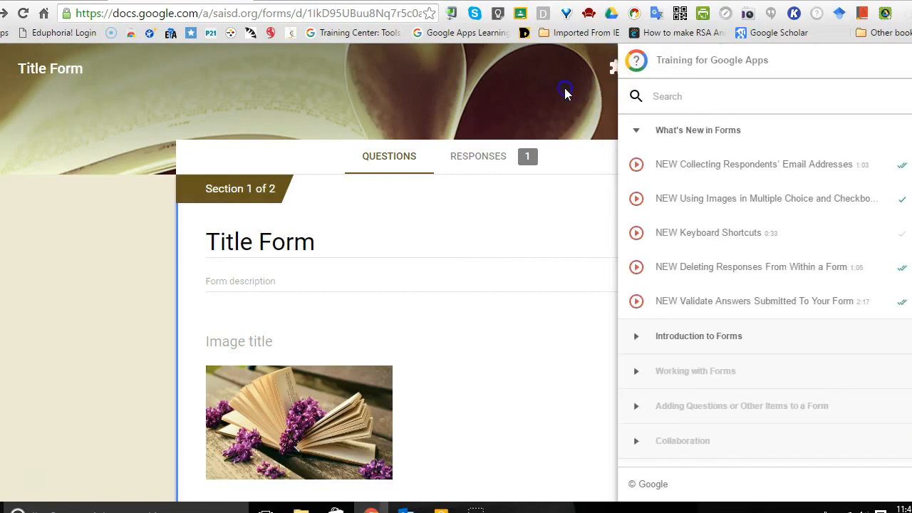